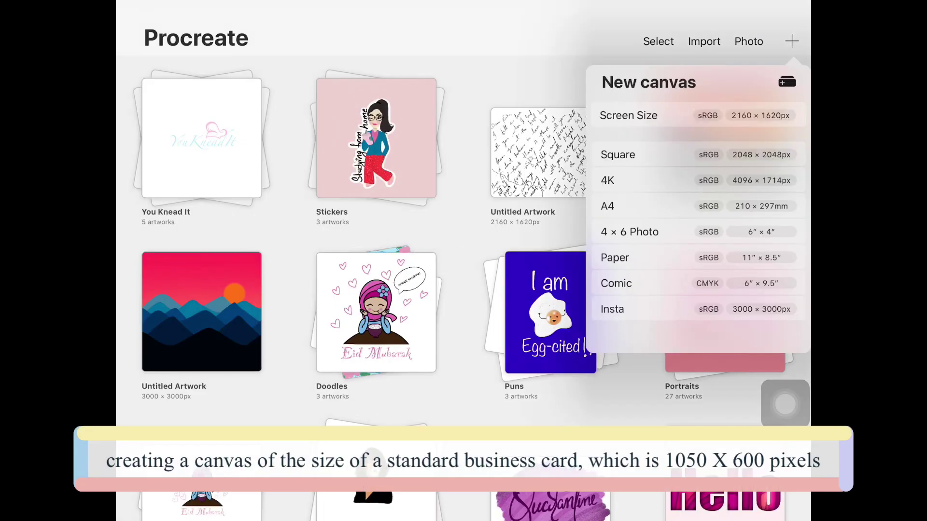
Create a custom 1050 × 600 px blank canvas for the business card.
left_click(787, 82)
type("10")
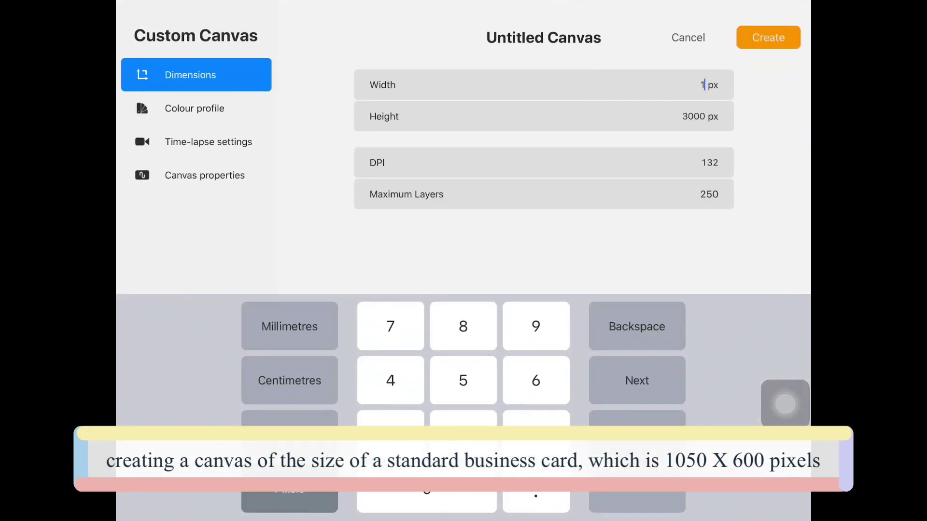
type("50")
key("Tab")
type("600")
left_click(208, 141)
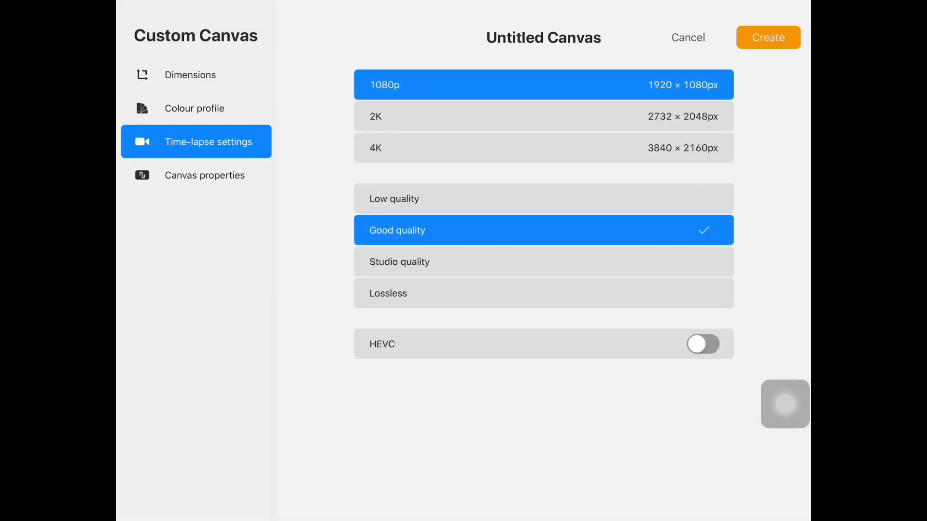
left_click(768, 38)
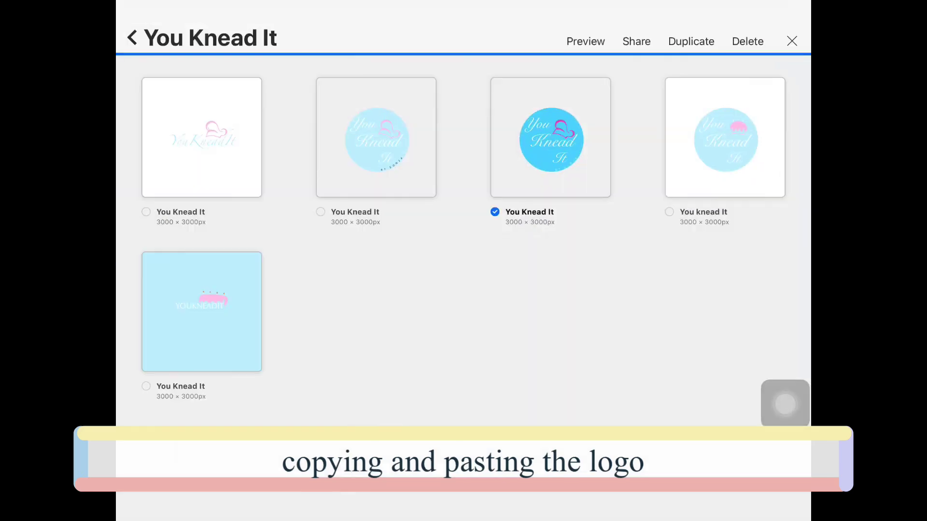
Copy All of the blue circular You Knead It logo artwork and return to the gallery.
key("Escape")
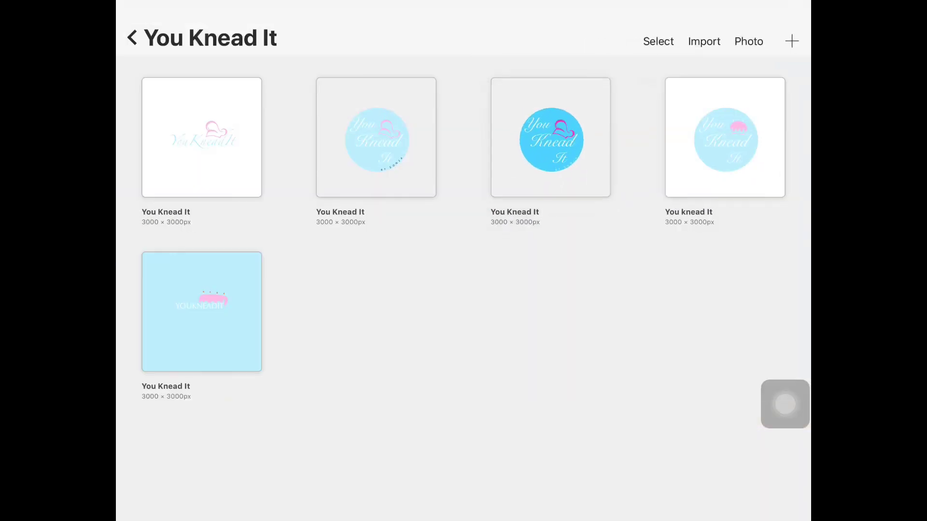
left_click(550, 137)
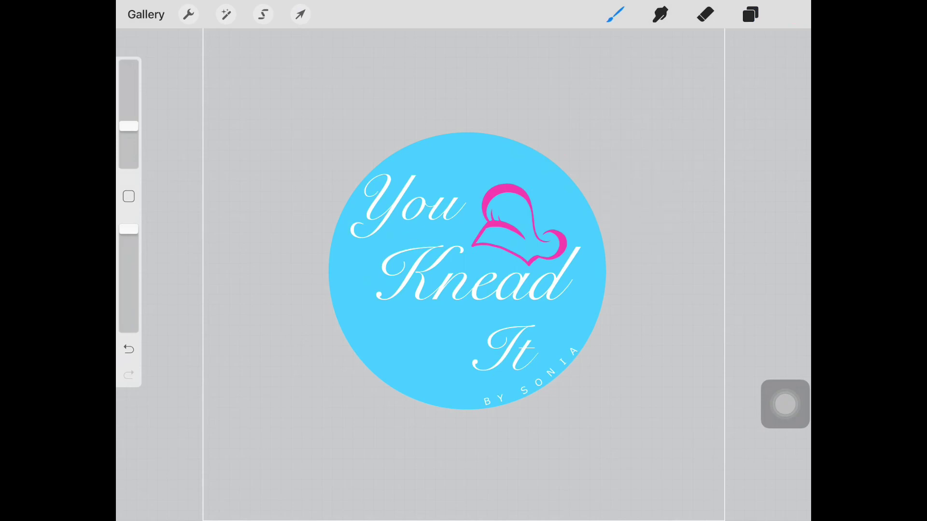
key("ctrl+shift+z")
left_click_drag(463, 217, 463, 314)
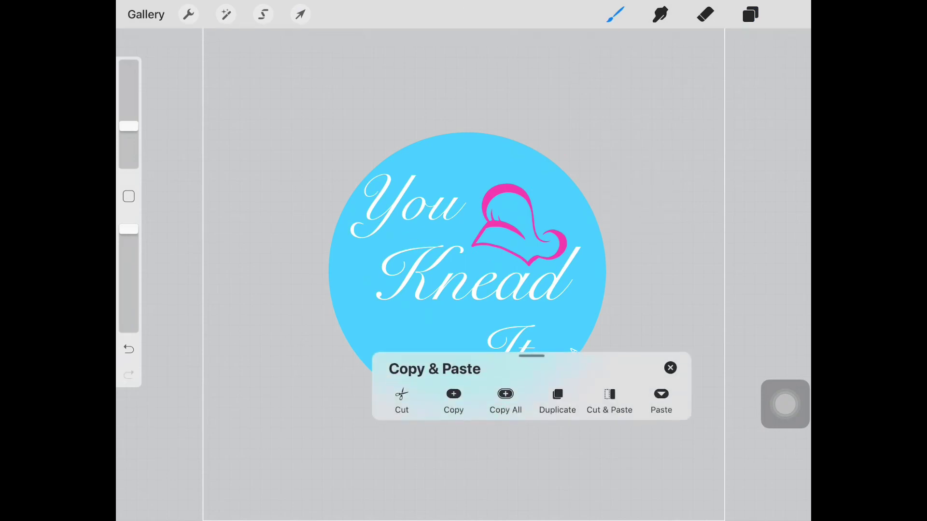
key("Escape")
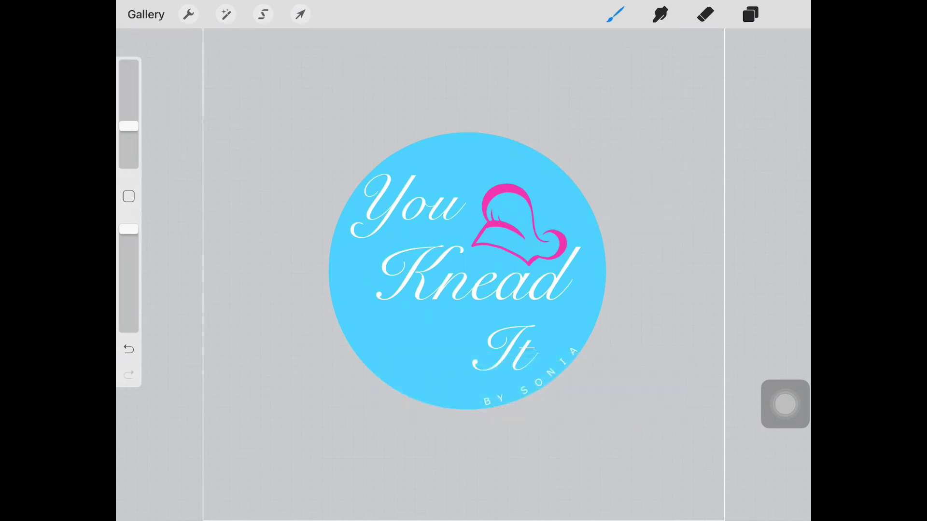
left_click(146, 14)
left_click(132, 38)
Paste the You Knead It logo onto the blank card and commit its placement.
left_click(201, 161)
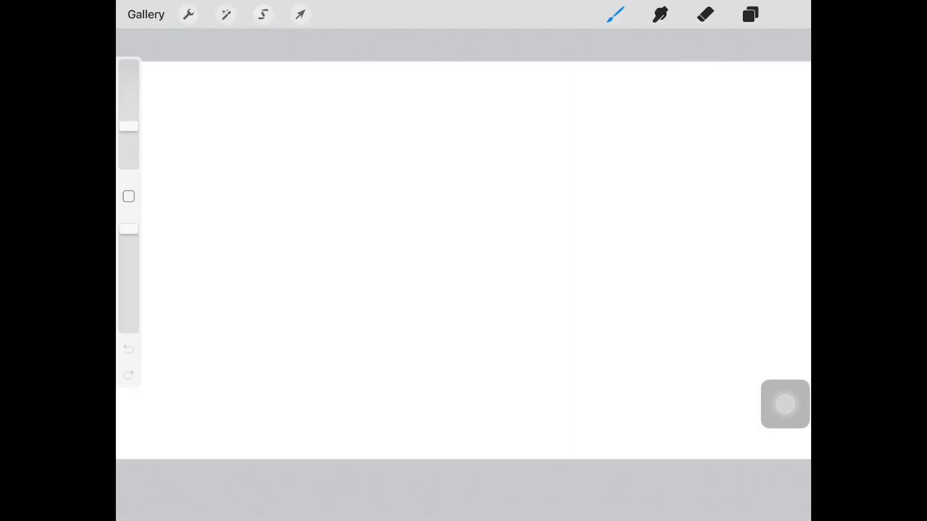
left_click_drag(464, 218, 463, 314)
left_click(676, 367)
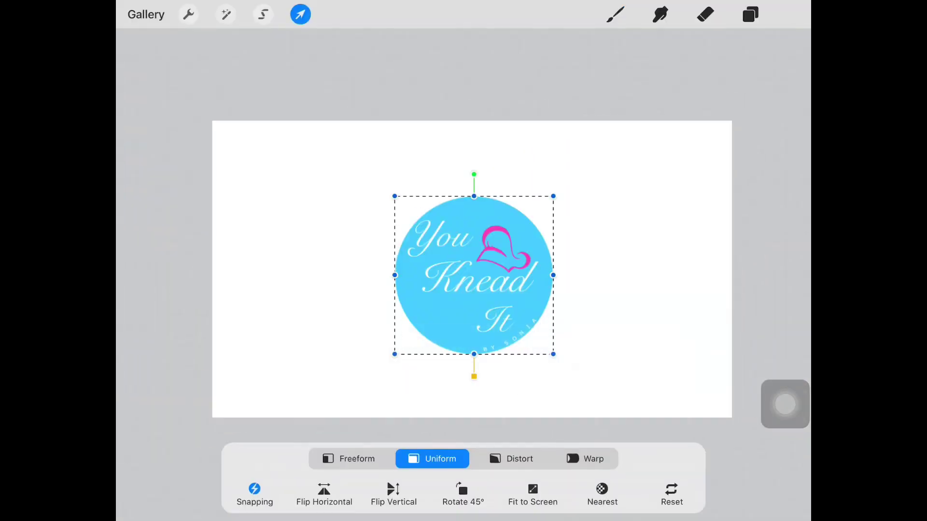
left_click(300, 14)
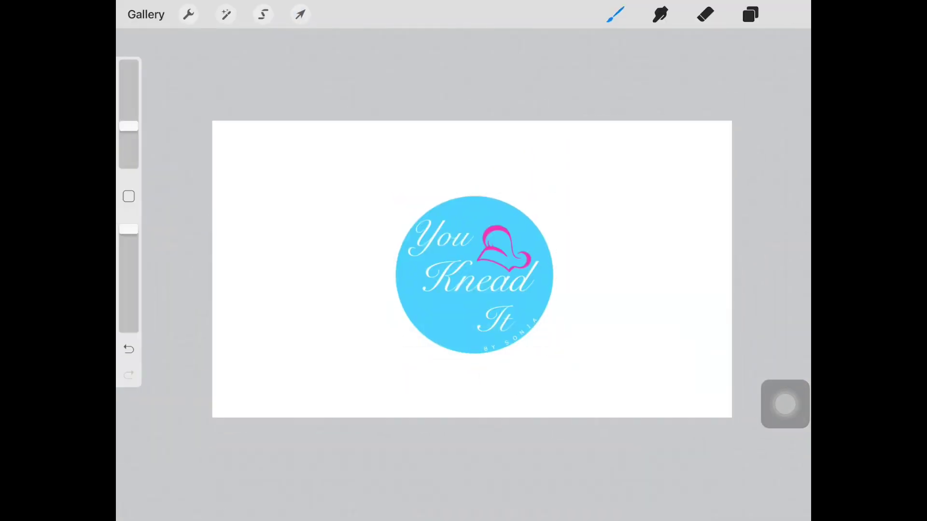
Set the card's background colour to hot pink.
left_click(750, 14)
left_click(666, 143)
left_click(765, 308)
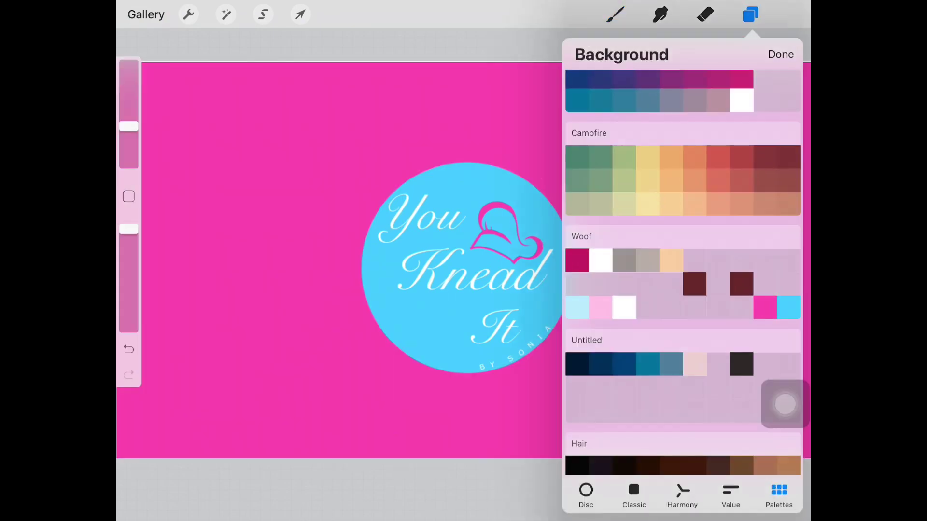
left_click(780, 55)
Add a new empty layer and move it beneath the logo layer.
left_click(750, 14)
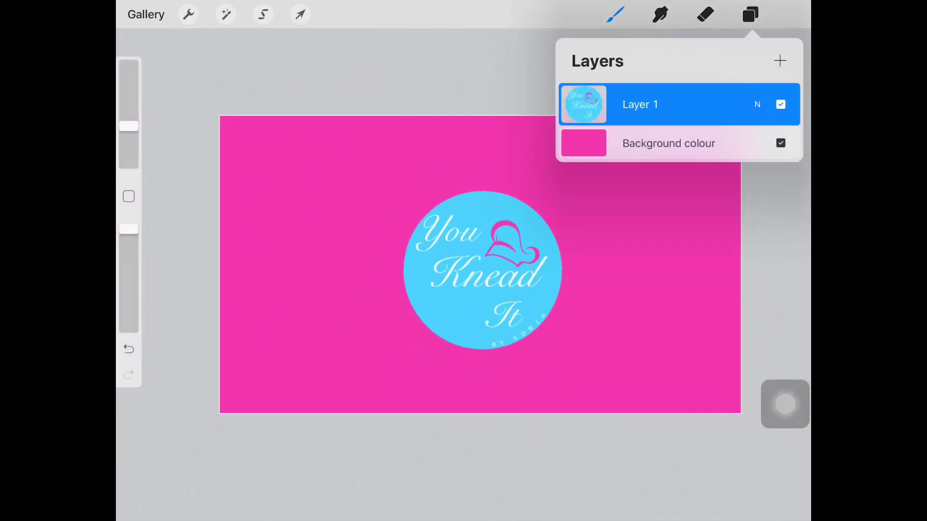
left_click(780, 60)
left_click_drag(679, 104, 679, 148)
left_click(615, 14)
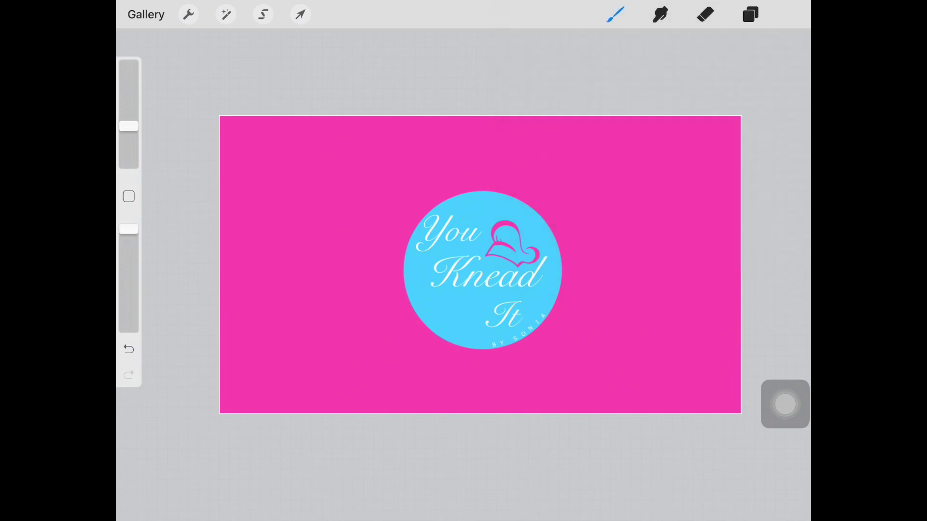
left_click(750, 14)
Pick a light pink drawing colour and hide the logo layer.
left_click(795, 14)
mouse_move(711, 71)
left_mouse_down()
mouse_move(627, 71)
mouse_move(666, 68)
left_mouse_up()
left_click_drag(316, 209, 340, 221)
key("ctrl+z")
left_click(750, 14)
left_click(780, 103)
left_click(750, 14)
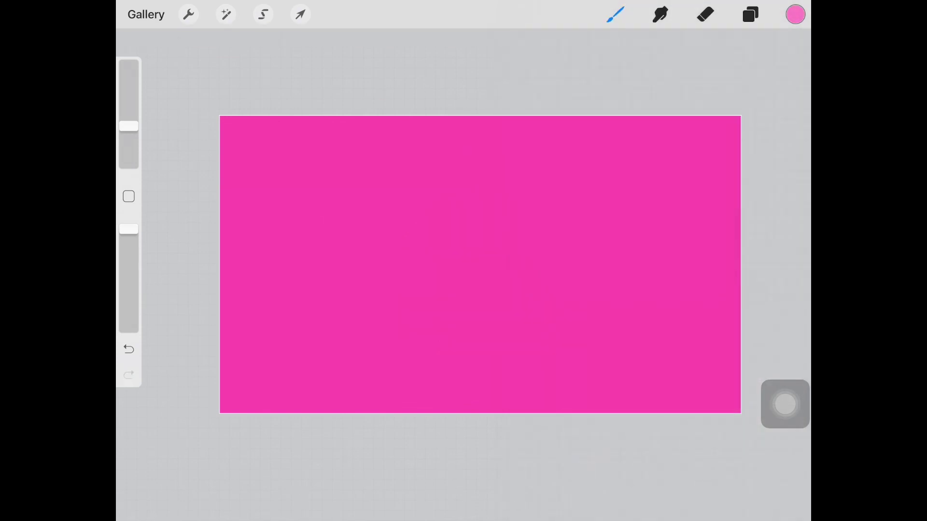
Reduce the brush size and draw the cupcake's snapped outline and frosting.
left_click(615, 14)
left_click_drag(128, 126, 128, 143)
scroll(509, 294, "up", 2)
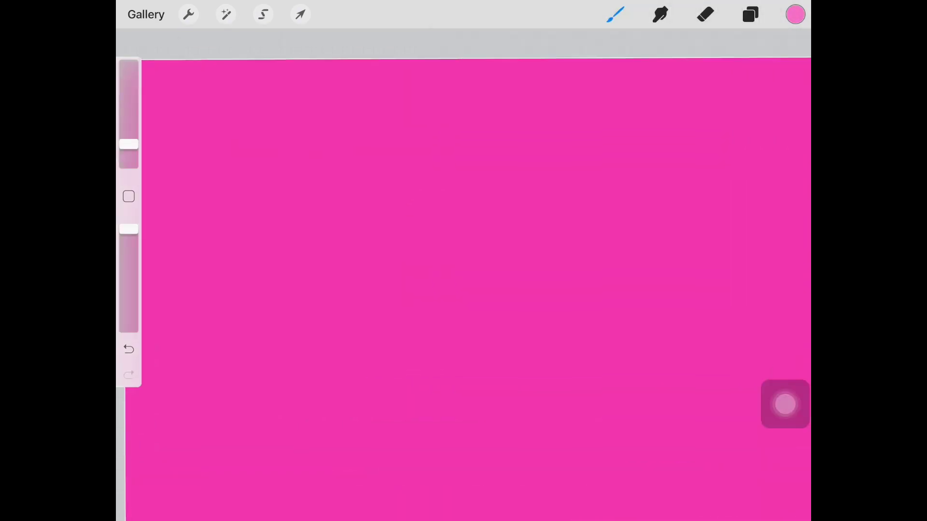
mouse_move(331, 249)
left_mouse_down()
mouse_move(356, 243)
mouse_move(344, 270)
mouse_move(346, 243)
left_mouse_up()
key("ctrl+z")
key("ctrl+z")
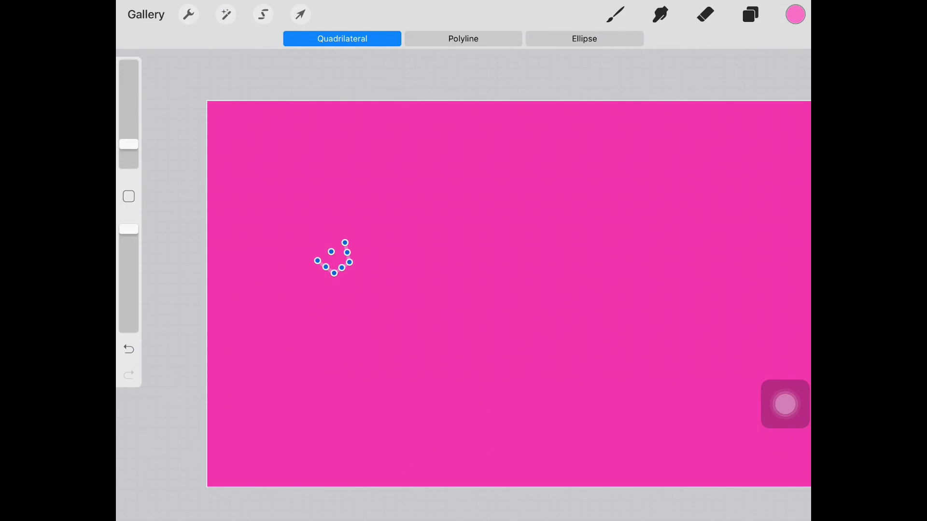
left_click(509, 338)
mouse_move(317, 259)
left_mouse_down()
mouse_move(345, 241)
mouse_move(320, 256)
mouse_move(309, 231)
mouse_move(345, 242)
mouse_move(323, 248)
left_mouse_up()
key("ctrl+z")
key("ctrl+z")
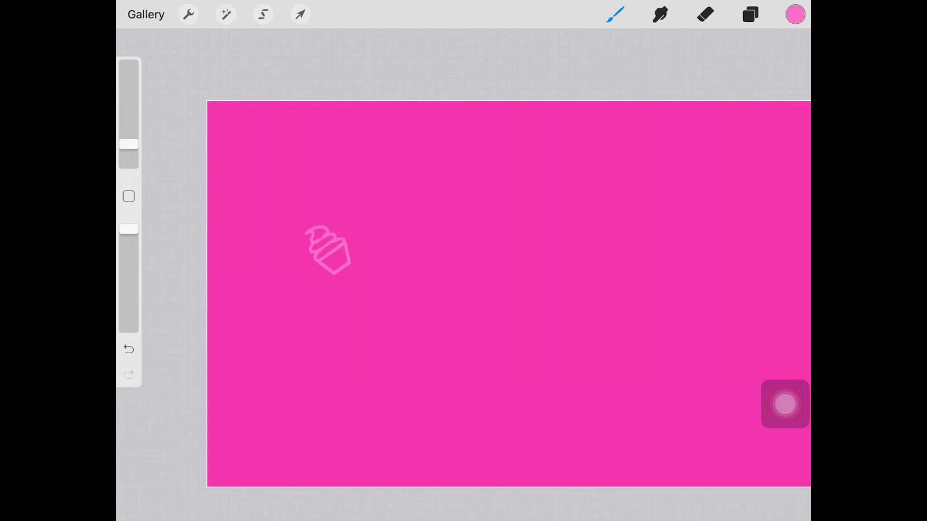
Erase part of the cupcake outline with a smaller eraser and redraw the frosting swirl.
key("e")
scroll(319, 256, "up", 3)
left_click_drag(129, 115, 128, 133)
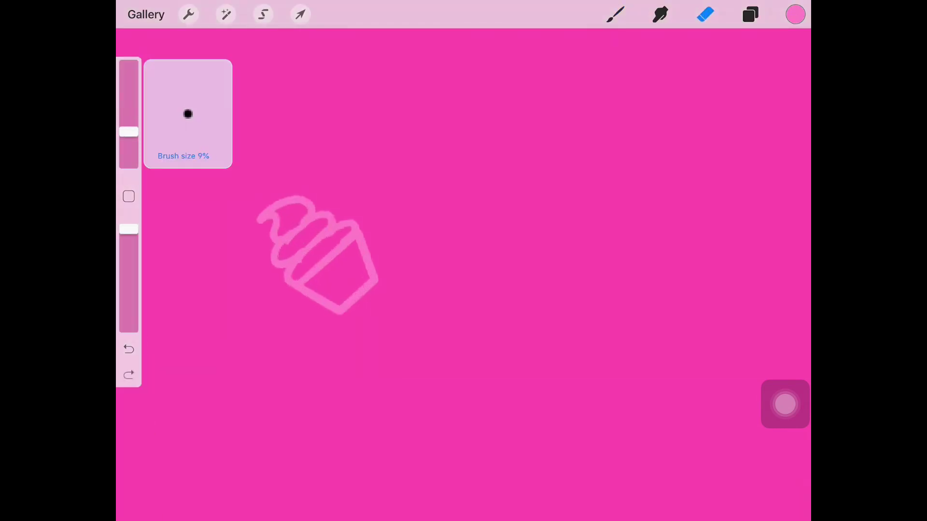
left_click_drag(333, 239, 301, 261)
scroll(319, 256, "down", 5)
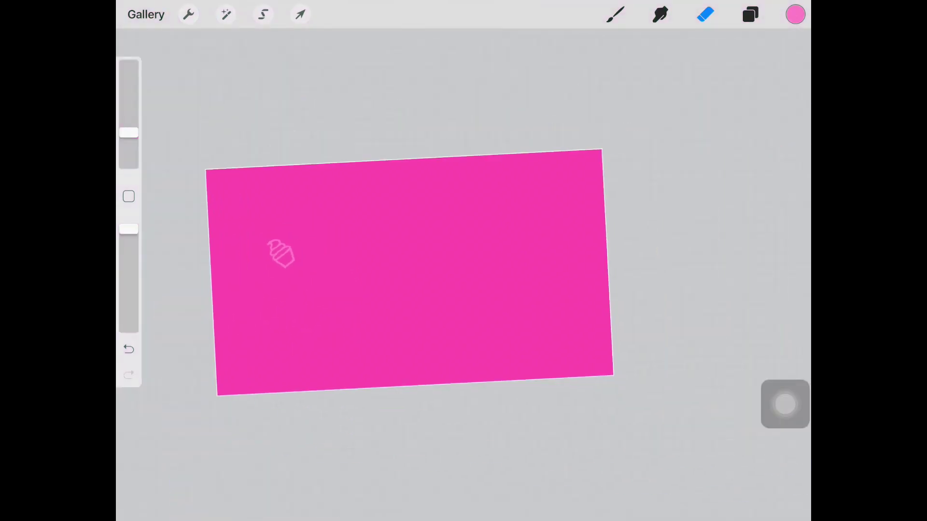
left_click(751, 14)
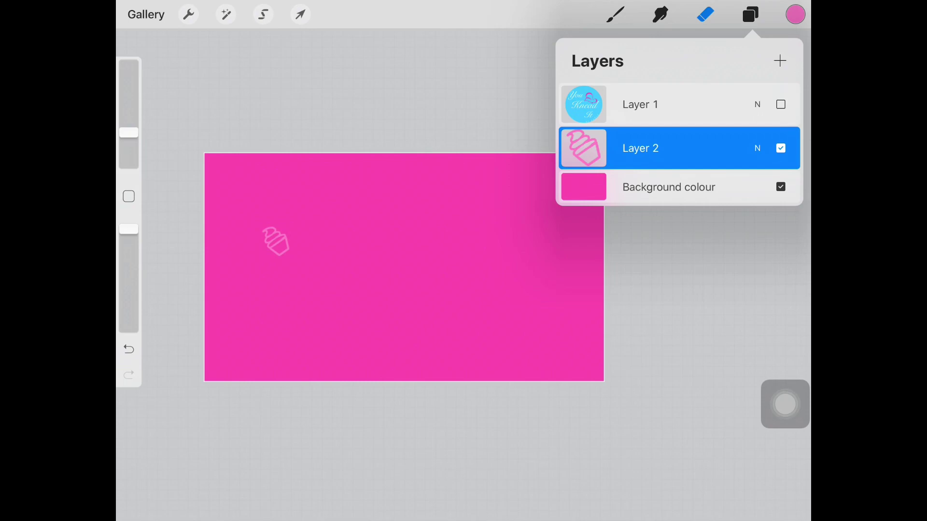
key("ctrl+z")
key("ctrl+z")
key("ctrl+z")
scroll(227, 213, "up", 5)
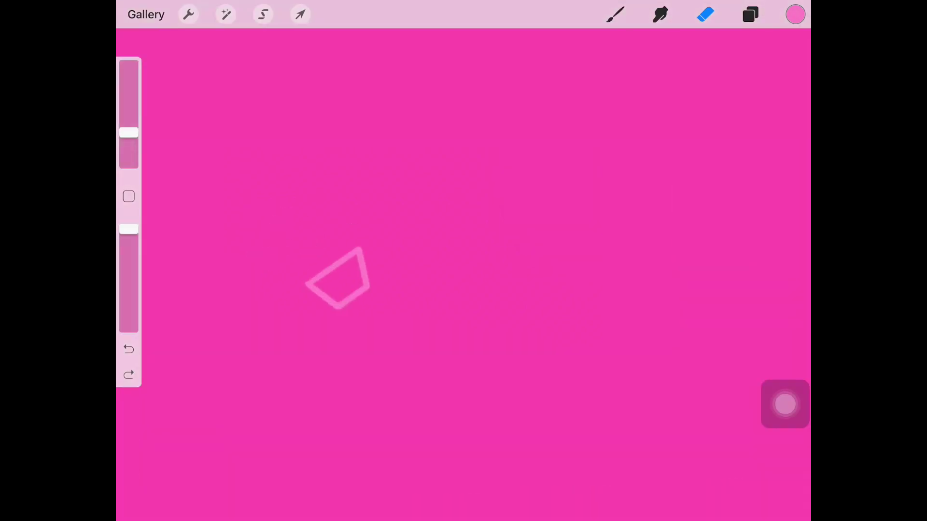
mouse_move(305, 285)
left_mouse_down()
mouse_move(318, 276)
mouse_move(304, 257)
mouse_move(311, 232)
mouse_move(340, 240)
mouse_move(314, 263)
mouse_move(359, 246)
mouse_move(345, 285)
mouse_move(354, 289)
left_mouse_up()
key("ctrl+z")
Draw stripes on the cupcake's cup and begin a diamond outline below it.
left_click(616, 14)
scroll(338, 270, "down", 3)
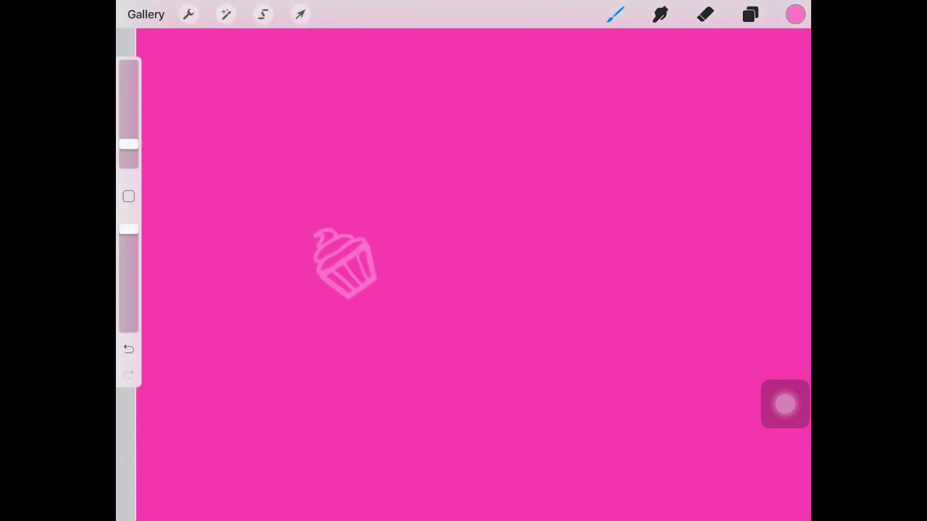
left_click_drag(360, 255, 366, 280)
scroll(463, 289, "down", 3)
scroll(531, 309, "down", 3)
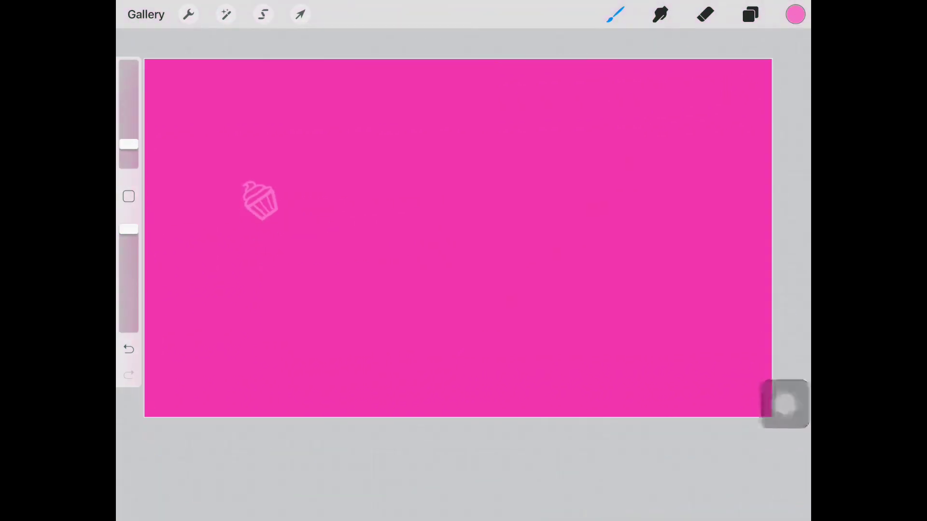
mouse_move(292, 333)
left_mouse_down()
mouse_move(302, 354)
mouse_move(304, 319)
mouse_move(293, 334)
left_mouse_up()
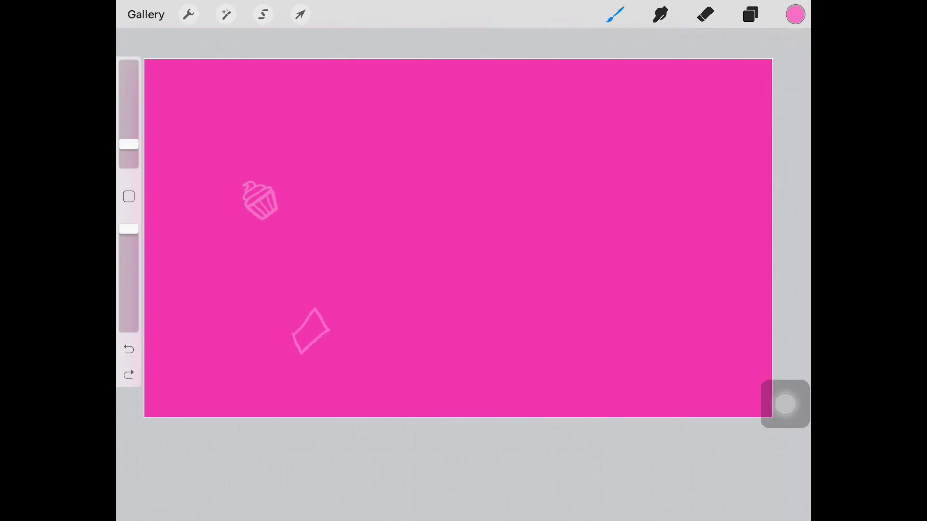
Draw a snapped angled cake-slice outline with wavy cream layers inside.
key("ctrl+z")
mouse_move(292, 292)
left_mouse_down()
mouse_move(285, 327)
mouse_move(302, 308)
mouse_move(275, 331)
mouse_move(311, 318)
left_mouse_up()
key("ctrl+z")
key("ctrl+z")
key("ctrl+z")
left_click(463, 35)
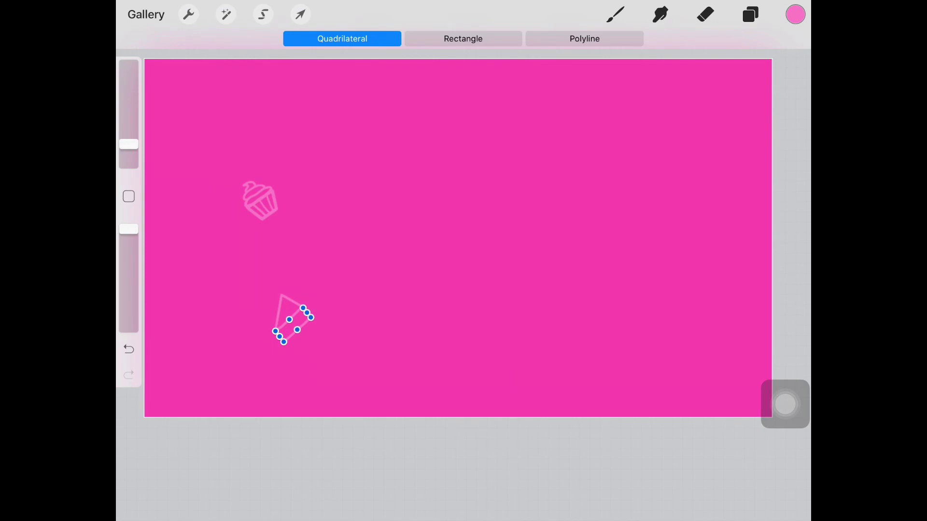
left_click(435, 241)
mouse_move(279, 336)
left_mouse_down()
mouse_move(304, 315)
mouse_move(286, 291)
left_mouse_up()
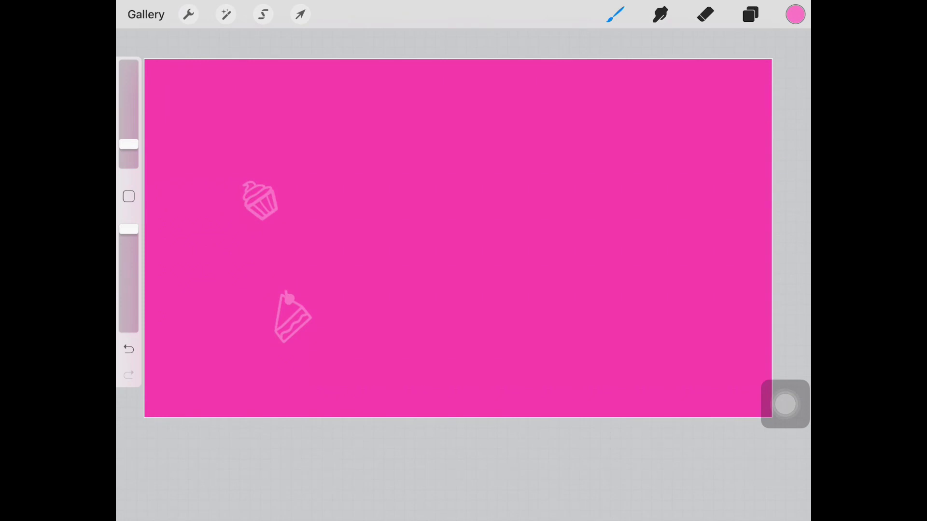
Draw a donut near the top of the card and erase its lower outline lines.
mouse_move(354, 110)
left_mouse_down()
mouse_move(316, 116)
mouse_move(357, 140)
mouse_move(371, 102)
left_mouse_up()
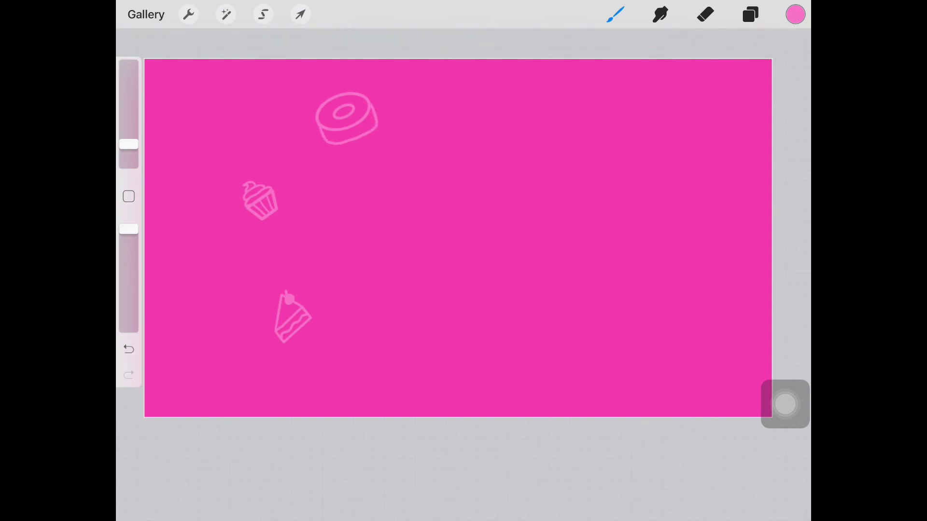
left_click(705, 14)
mouse_move(320, 127)
left_mouse_down()
mouse_move(349, 129)
mouse_move(370, 114)
mouse_move(352, 108)
left_mouse_up()
left_click(615, 15)
left_click(705, 15)
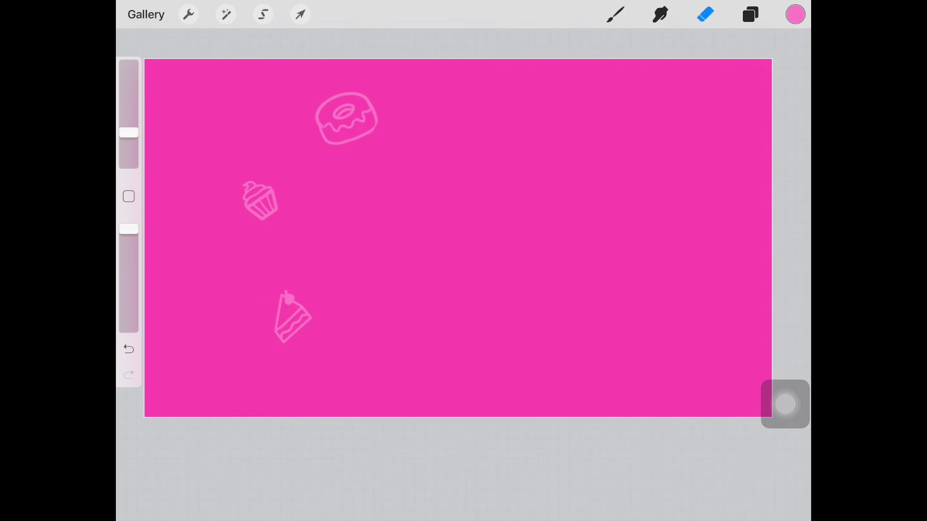
left_click_drag(328, 141, 374, 128)
left_click(615, 14)
Redraw the donut's lower-right outline after removing stray strokes.
left_click_drag(323, 142, 336, 140)
key("ctrl+z")
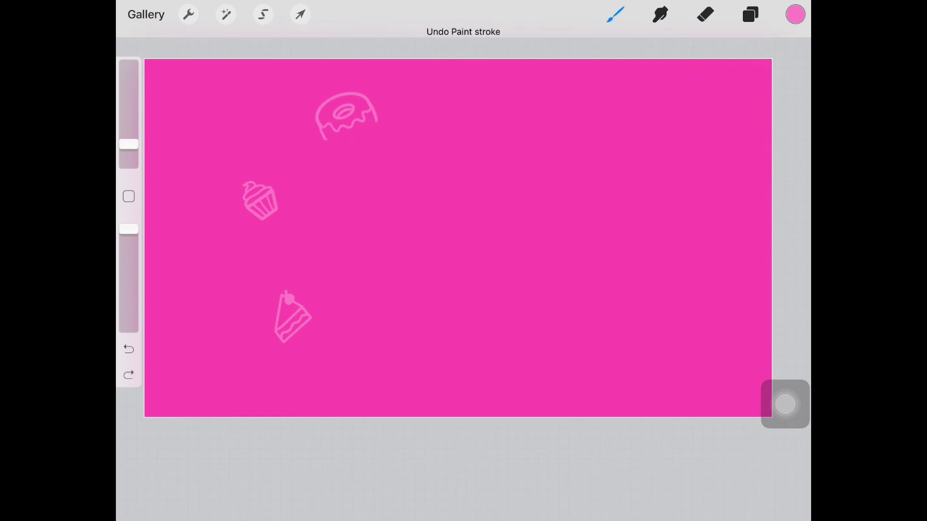
scroll(338, 145, "up", 5)
key("ctrl+z")
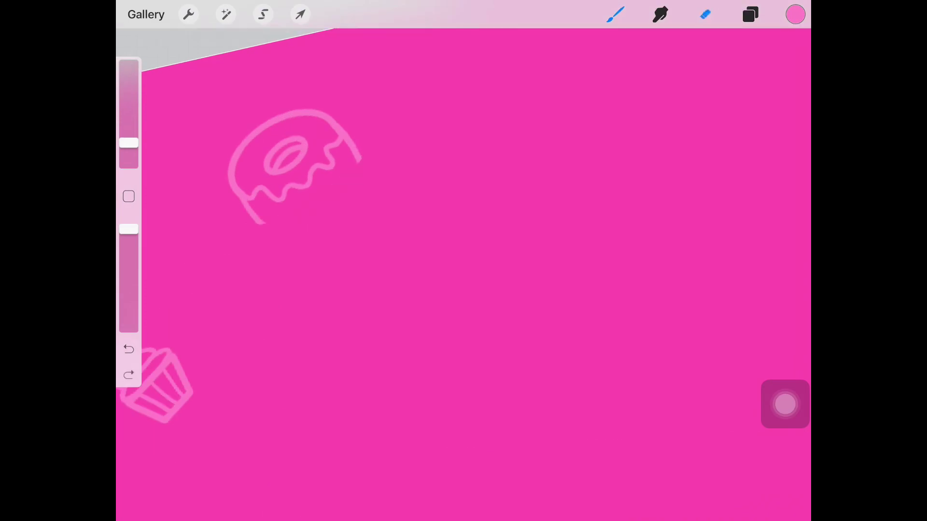
left_click(705, 14)
left_click(616, 14)
mouse_move(259, 224)
left_mouse_down()
mouse_move(273, 226)
mouse_move(359, 155)
left_mouse_up()
scroll(464, 261, "down", 5)
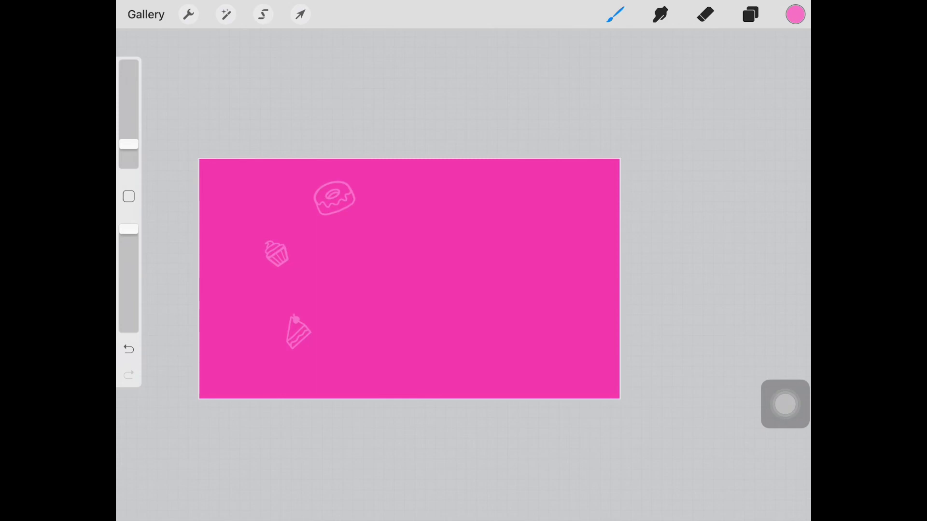
Draw a croissant doodle, tidy it with the eraser, and add an inner curve detail.
scroll(386, 251, "up", 2)
mouse_move(473, 174)
left_mouse_down()
mouse_move(489, 209)
mouse_move(492, 191)
mouse_move(478, 206)
mouse_move(489, 213)
mouse_move(477, 212)
mouse_move(468, 210)
mouse_move(517, 177)
left_mouse_up()
key("ctrl+z")
key("ctrl+z")
key("e")
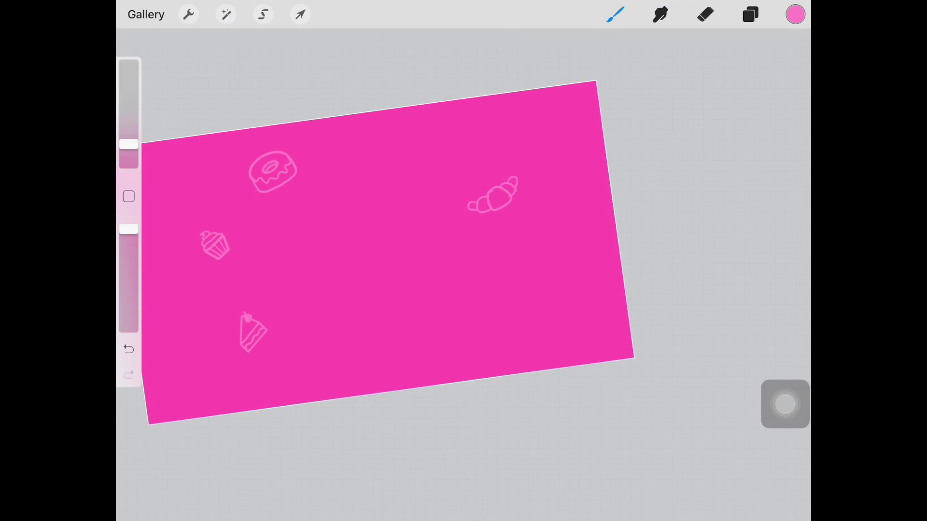
scroll(493, 196, "up", 5)
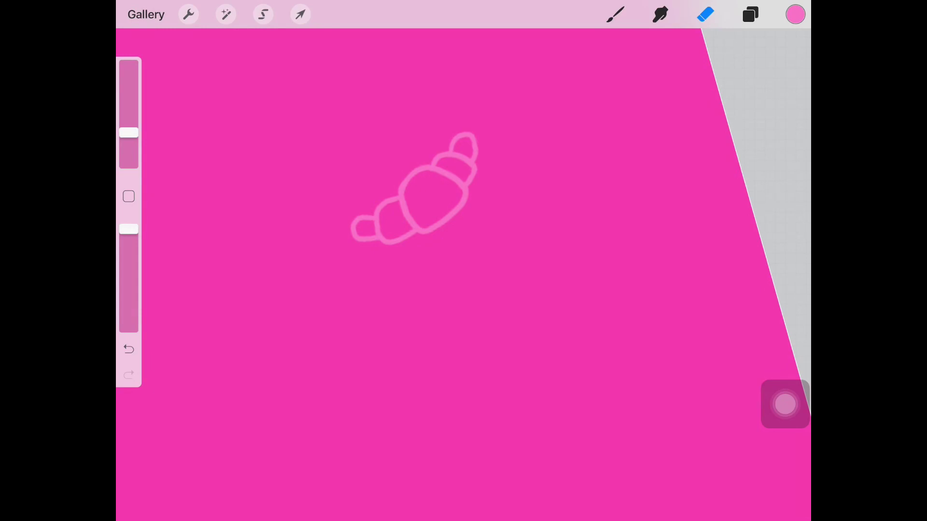
key("b")
mouse_move(413, 212)
left_mouse_down()
mouse_move(427, 222)
mouse_move(435, 216)
left_mouse_up()
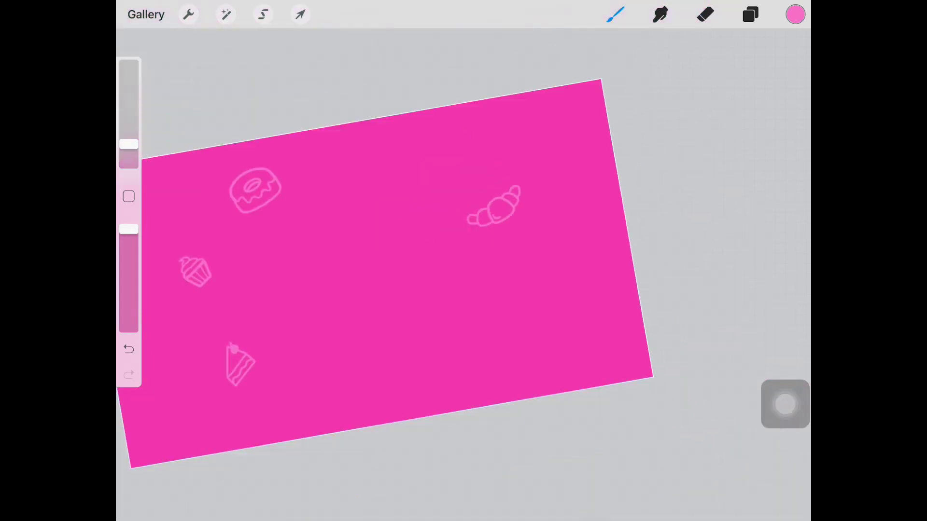
scroll(463, 261, "down", 5)
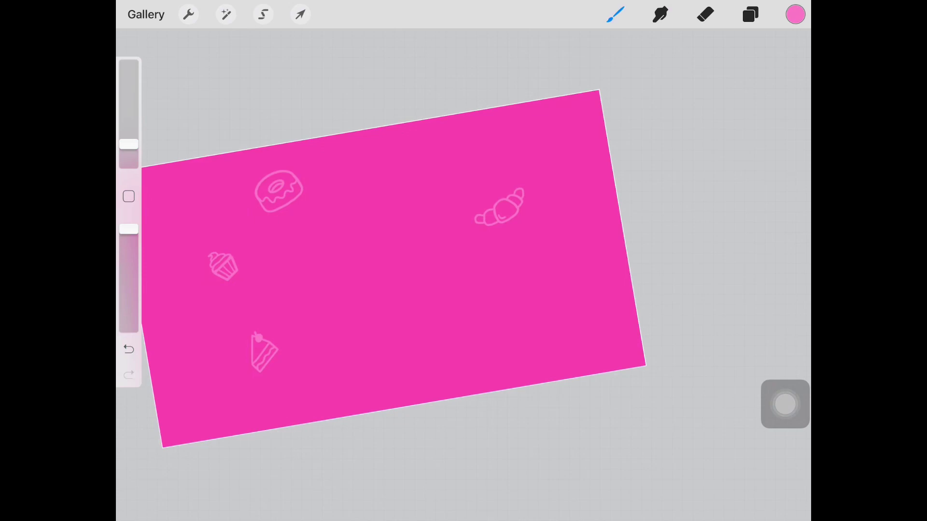
left_click_drag(431, 145, 467, 131)
key("ctrl+z")
Draw an oven mitt below the croissant and a puffy-topped pie above it.
mouse_move(519, 298)
left_mouse_down()
mouse_move(540, 257)
mouse_move(549, 295)
mouse_move(539, 304)
left_mouse_up()
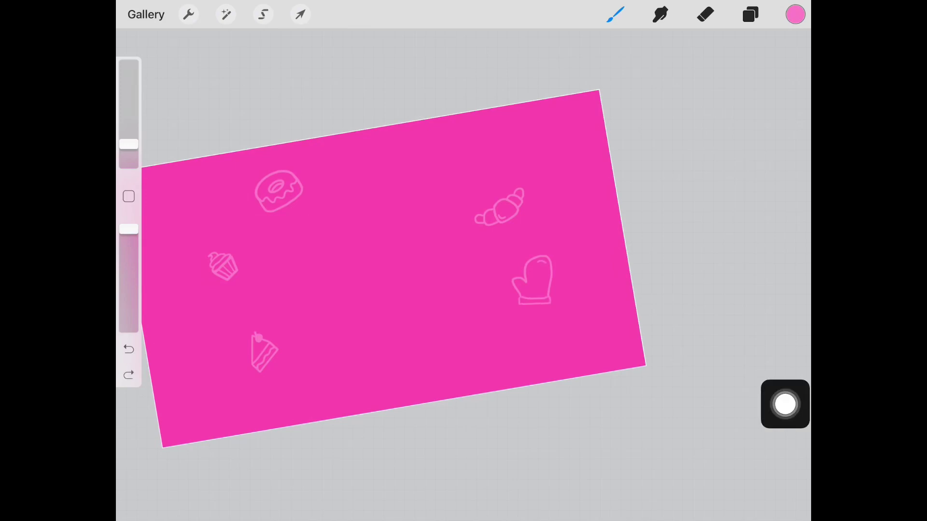
left_click_drag(531, 140, 566, 137)
left_click(705, 14)
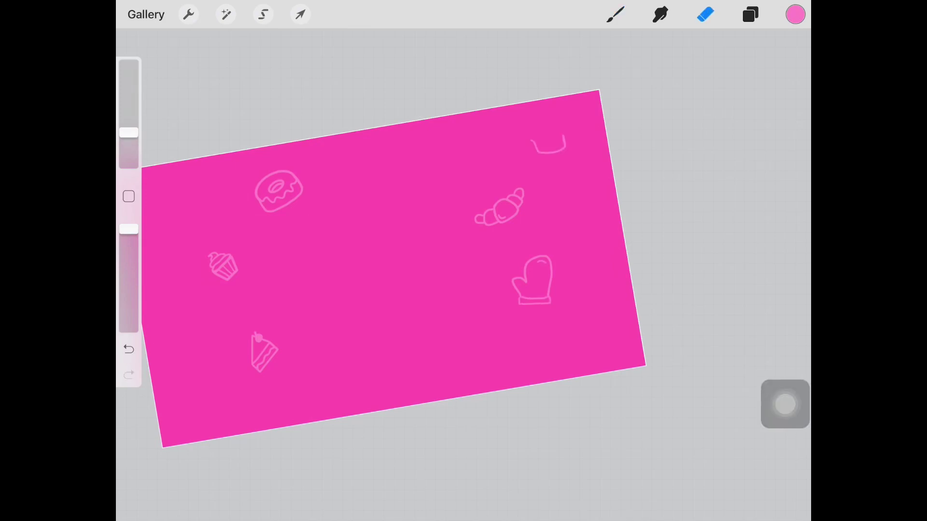
left_click(615, 15)
mouse_move(531, 140)
left_mouse_down()
mouse_move(535, 150)
mouse_move(572, 138)
mouse_move(510, 143)
mouse_move(558, 128)
mouse_move(543, 131)
left_mouse_up()
key("ctrl+z")
key("ctrl+z")
left_click(705, 15)
scroll(482, 217, "up", 5)
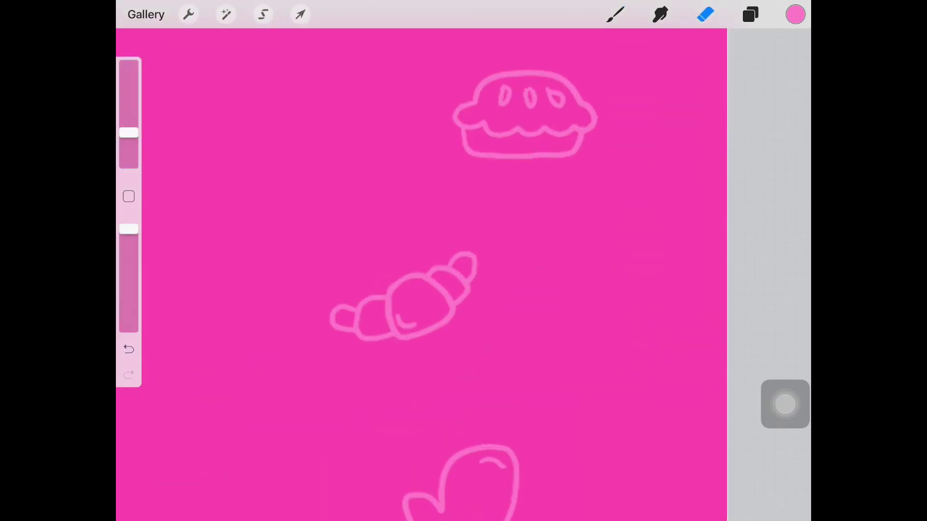
scroll(435, 270, "down", 5)
left_click(615, 15)
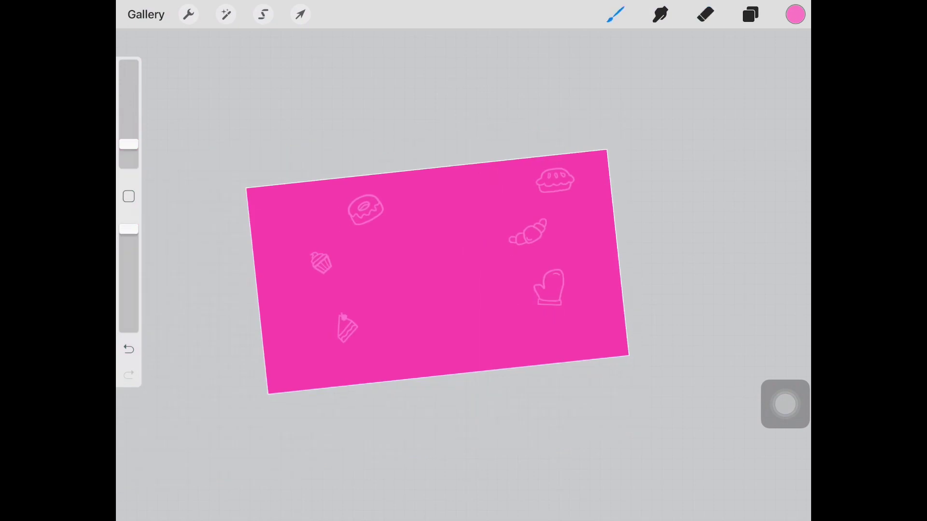
Draw a triangular sandwich slice with a snapped crust edge and zigzag filling line.
scroll(386, 217, "up", 3)
mouse_move(436, 292)
left_mouse_down()
mouse_move(444, 270)
mouse_move(437, 292)
mouse_move(478, 269)
mouse_move(448, 281)
left_mouse_up()
key("ctrl+z")
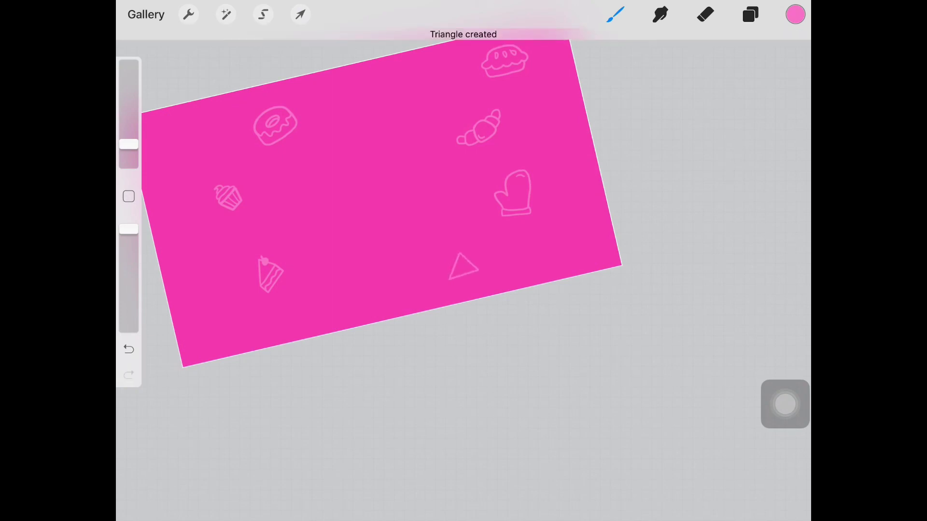
left_click_drag(451, 248, 439, 281)
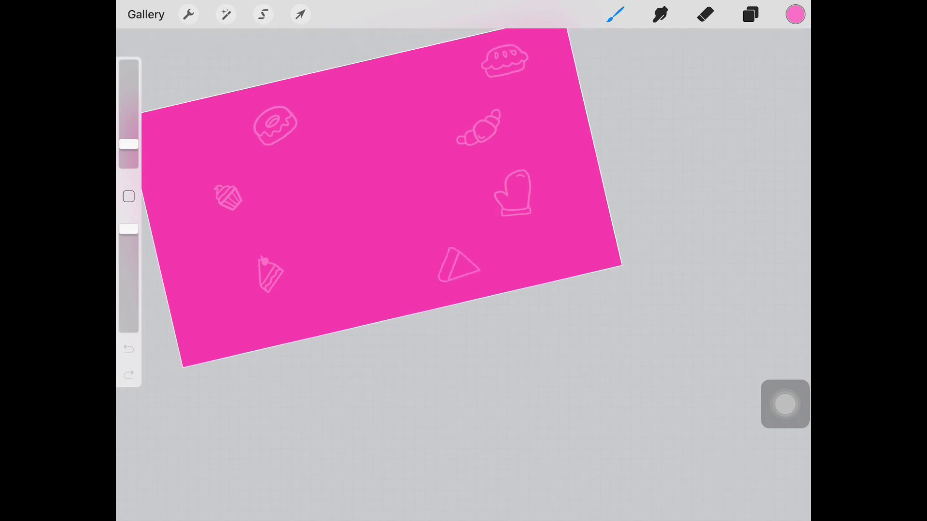
left_click(128, 348)
left_click_drag(454, 248, 439, 279)
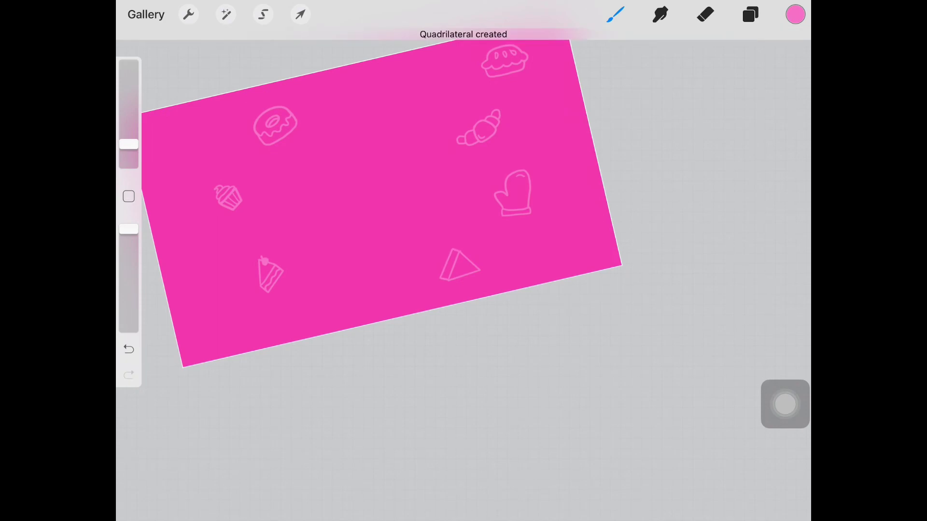
left_click(464, 36)
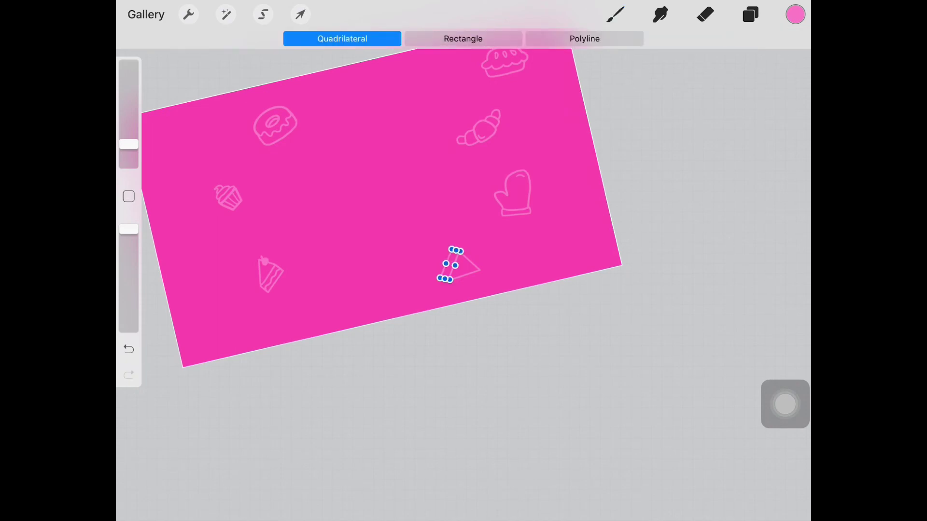
left_click_drag(445, 278, 457, 253)
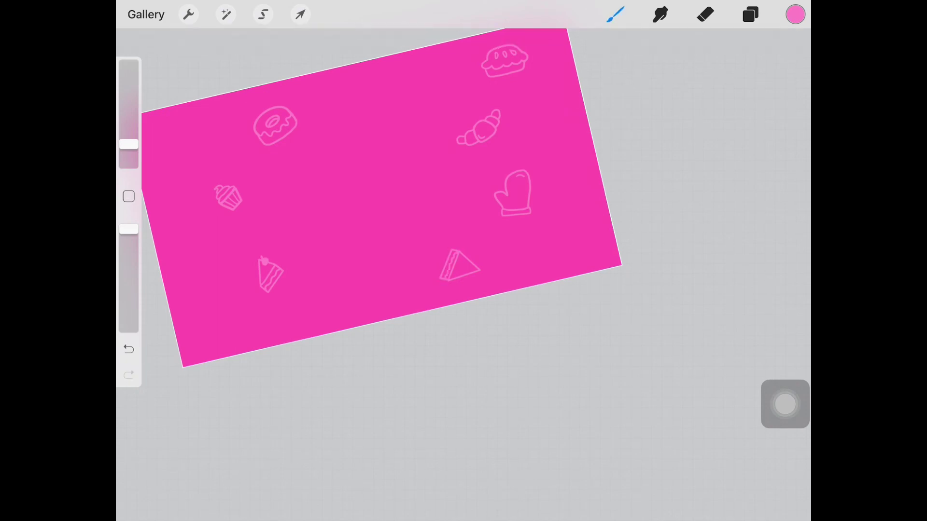
scroll(454, 251, "up", 5)
left_click(705, 14)
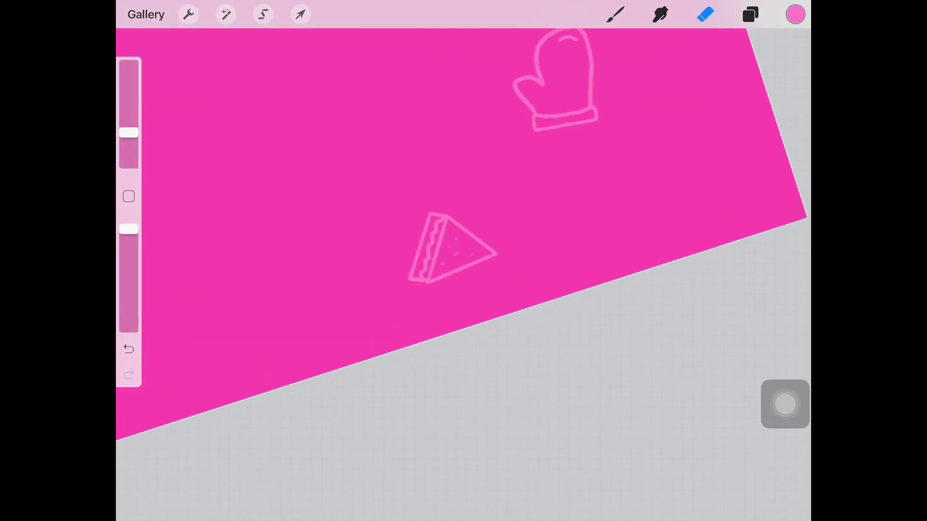
scroll(453, 232, "down", 5)
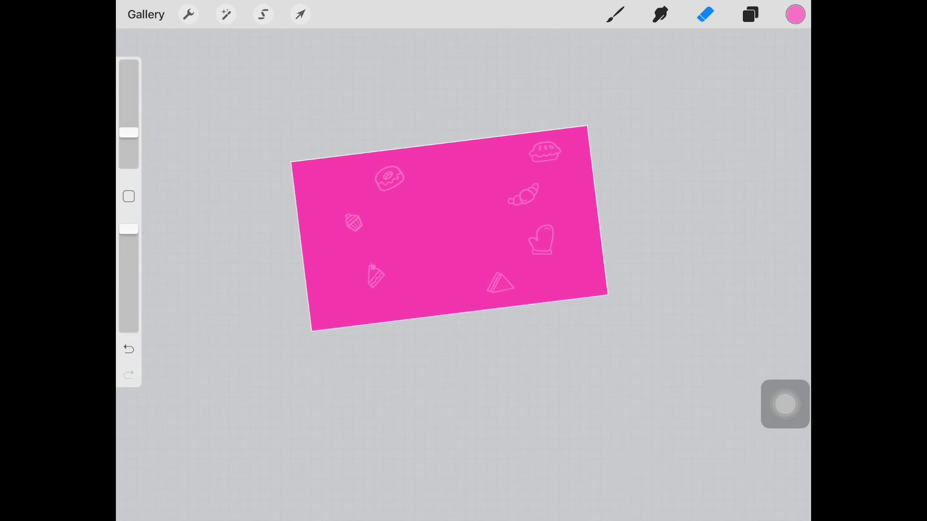
Draw a small bun near the card's top-left corner and tilt the canvas view.
scroll(449, 230, "up", 3)
key("b")
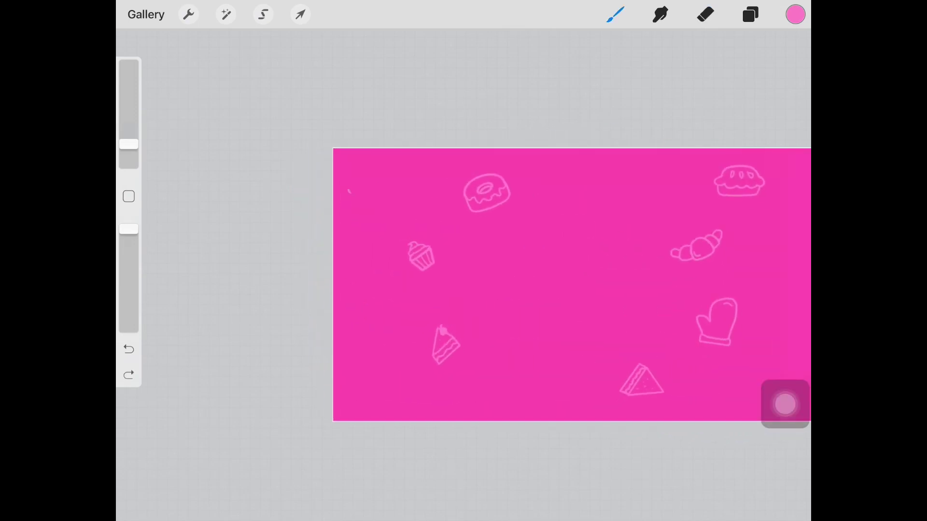
left_click_drag(349, 191, 368, 181)
left_click_drag(487, 192, 419, 96)
Sketch several pill-shaped rolling-pin attempts, undoing each one.
mouse_move(332, 295)
left_mouse_down()
mouse_move(365, 271)
mouse_move(333, 287)
left_mouse_up()
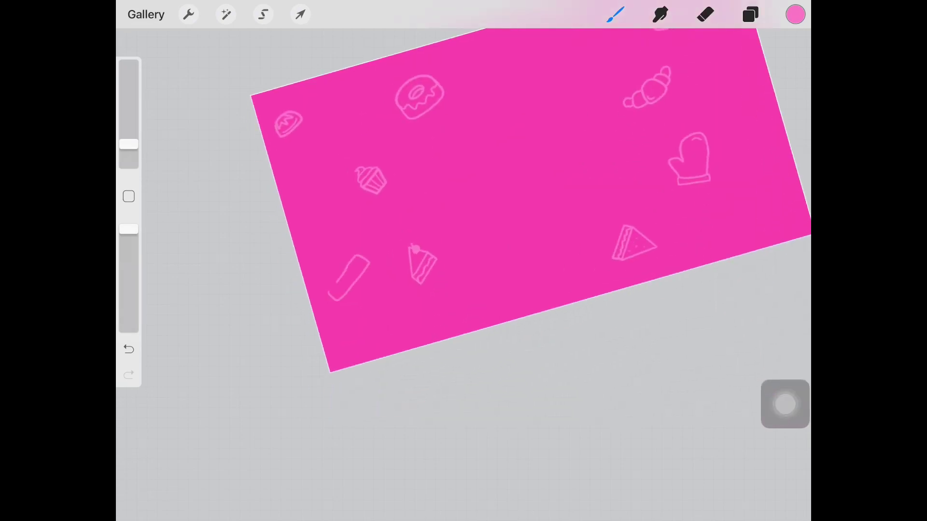
key("ctrl+z")
left_click_drag(333, 294, 370, 265)
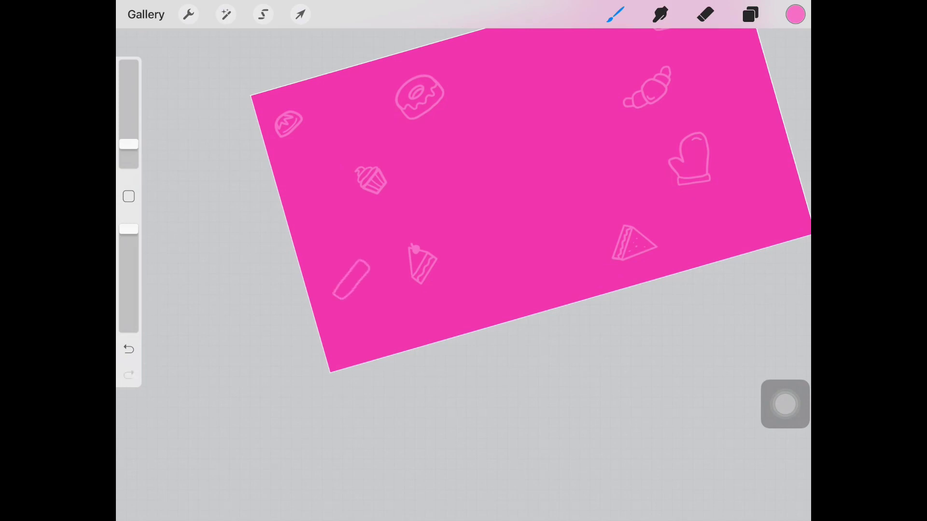
key("ctrl+z")
mouse_move(340, 285)
left_mouse_down()
mouse_move(349, 266)
mouse_move(374, 252)
left_mouse_up()
key("ctrl+z")
key("ctrl+z")
mouse_move(340, 279)
left_mouse_down()
mouse_move(375, 251)
mouse_move(328, 302)
mouse_move(338, 297)
left_mouse_up()
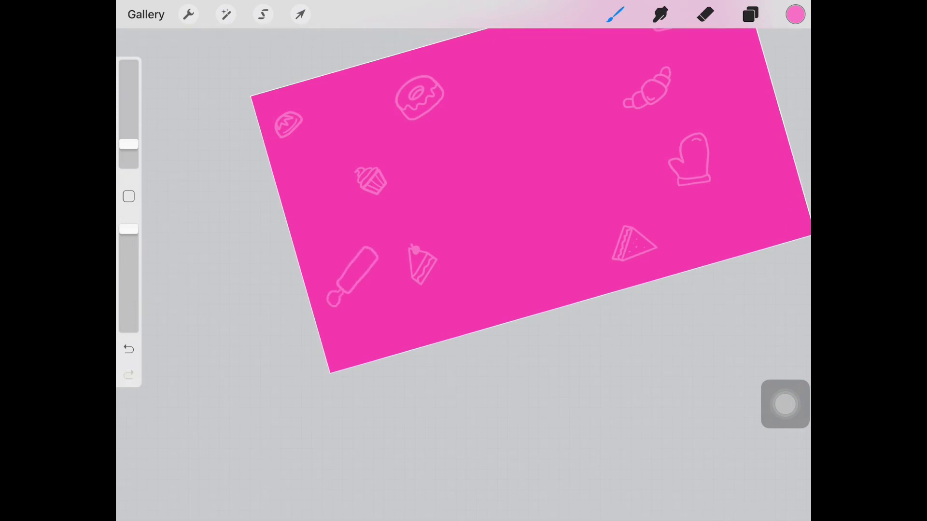
key("ctrl+z")
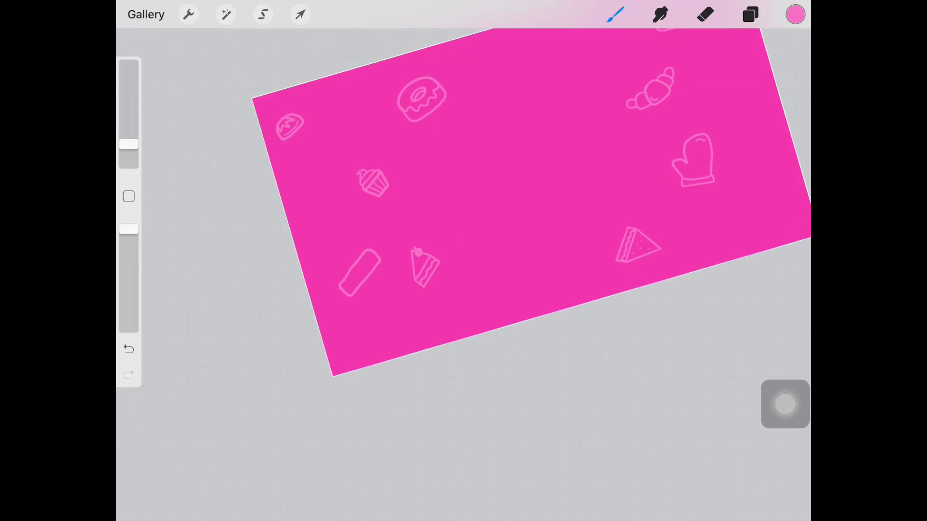
key("ctrl+z")
Draw the rolling pin with parallel body lines, end caps, handles and a highlight.
mouse_move(363, 265)
left_mouse_down()
mouse_move(331, 297)
mouse_move(343, 309)
left_mouse_up()
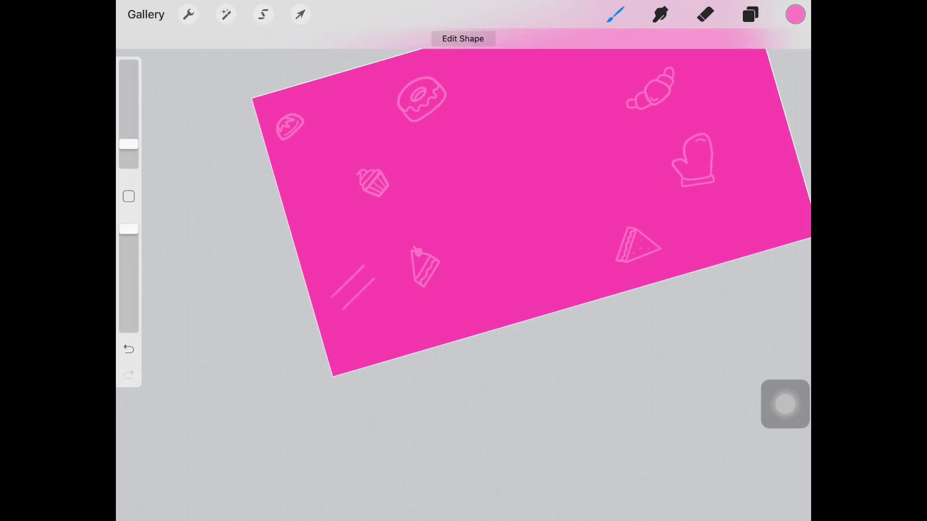
mouse_move(364, 266)
left_mouse_down()
mouse_move(374, 279)
mouse_move(388, 259)
left_mouse_up()
left_click_drag(335, 307, 325, 320)
left_click_drag(358, 279, 336, 299)
scroll(384, 278, "up", 5)
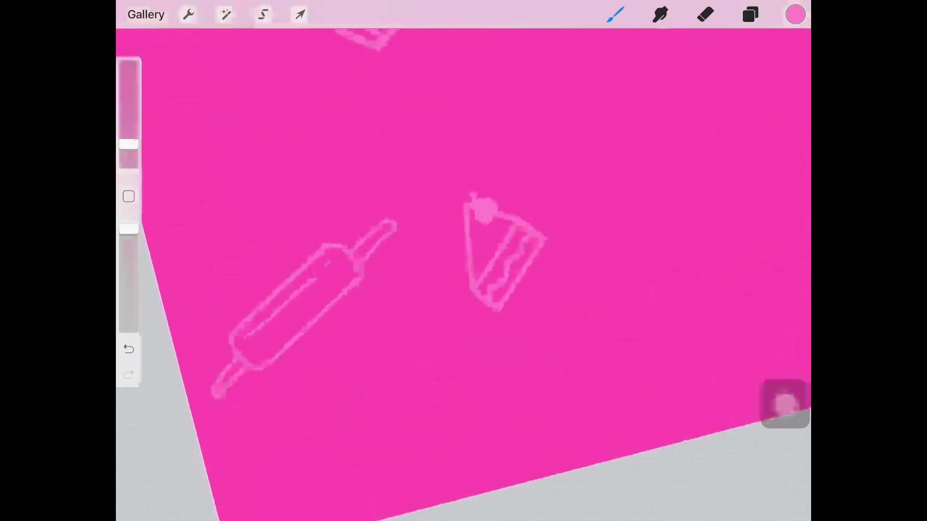
left_click(705, 15)
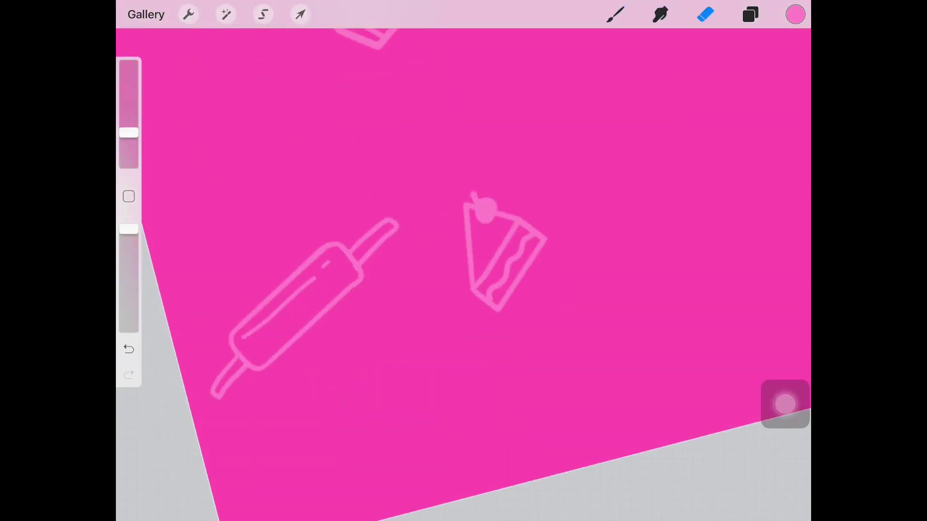
scroll(384, 277, "down", 5)
Lasso the rolling pin, rotate it upright and move it beside the cake slice.
left_click(263, 15)
mouse_move(294, 275)
left_mouse_down()
mouse_move(393, 207)
mouse_move(295, 279)
left_mouse_up()
left_click(300, 15)
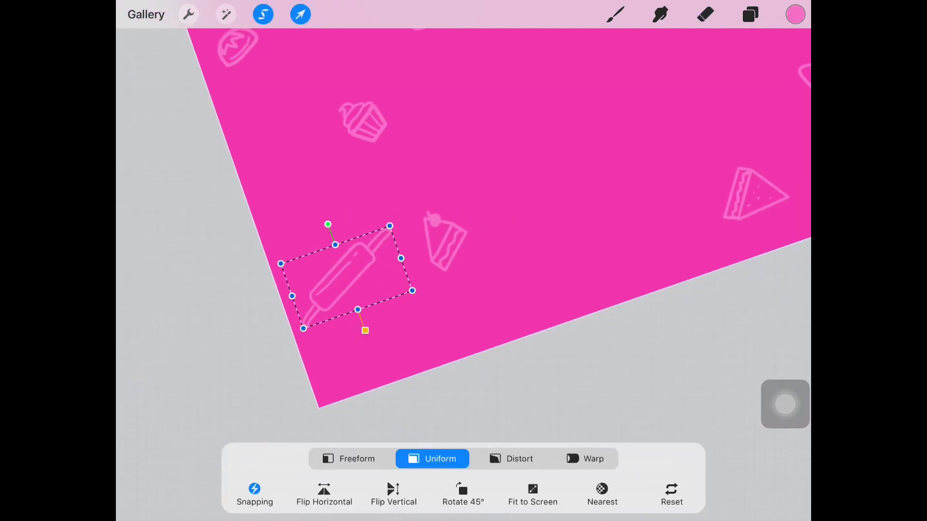
left_click_drag(328, 225, 302, 238)
left_click_drag(347, 278, 339, 255)
left_click(705, 15)
scroll(401, 229, "down", 5)
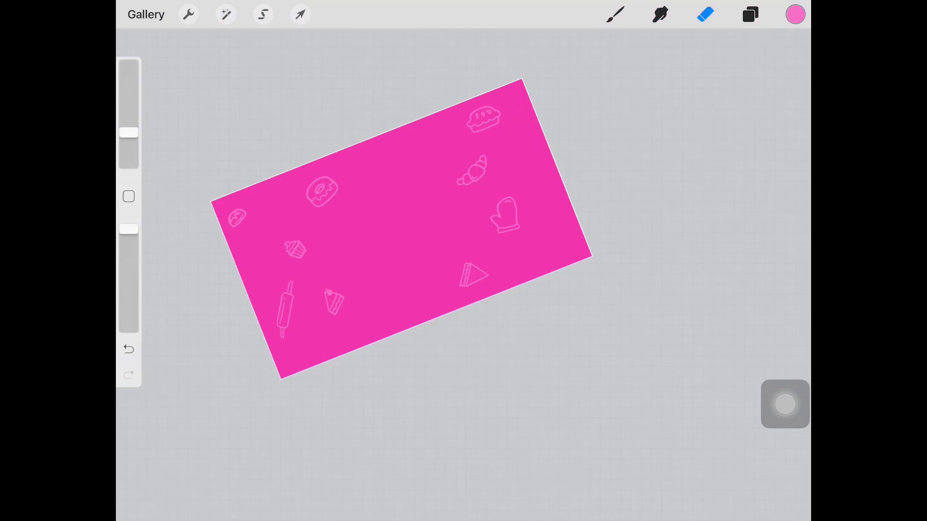
Draw a light-pink whisk beside the oven mitt, redrawing its head with a centre wire.
scroll(354, 215, "up", 5)
left_click(616, 15)
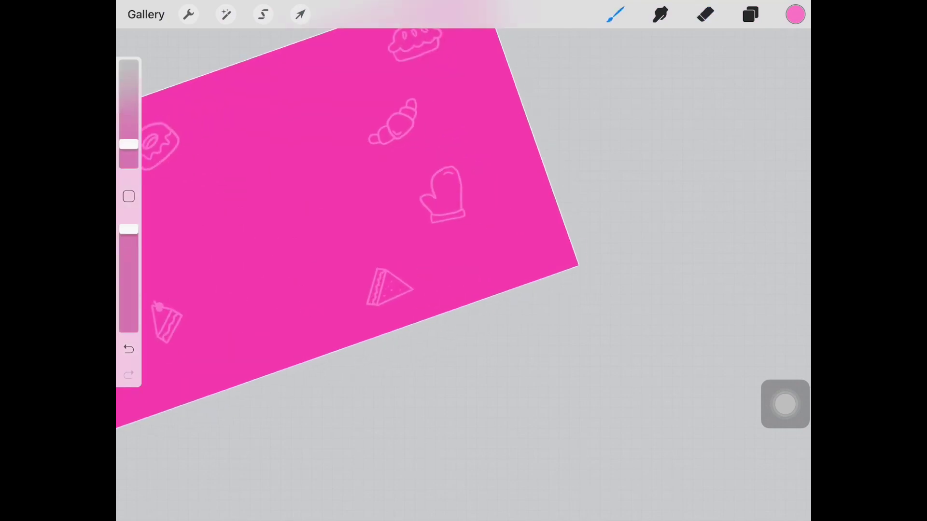
mouse_move(505, 231)
left_mouse_down()
mouse_move(517, 230)
mouse_move(496, 253)
mouse_move(515, 205)
left_mouse_up()
key("ctrl+z")
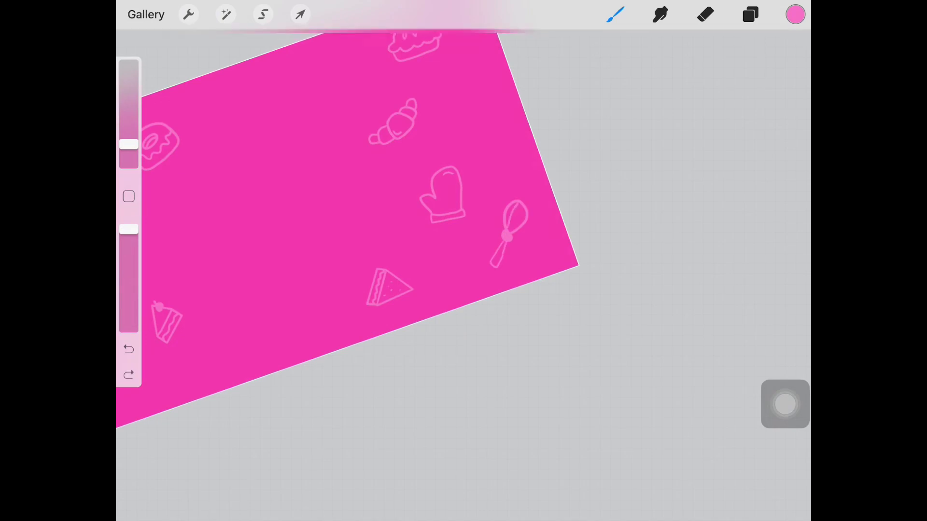
key("ctrl+z")
key("ctrl+z")
key("ctrl+z")
left_click_drag(521, 202, 485, 260)
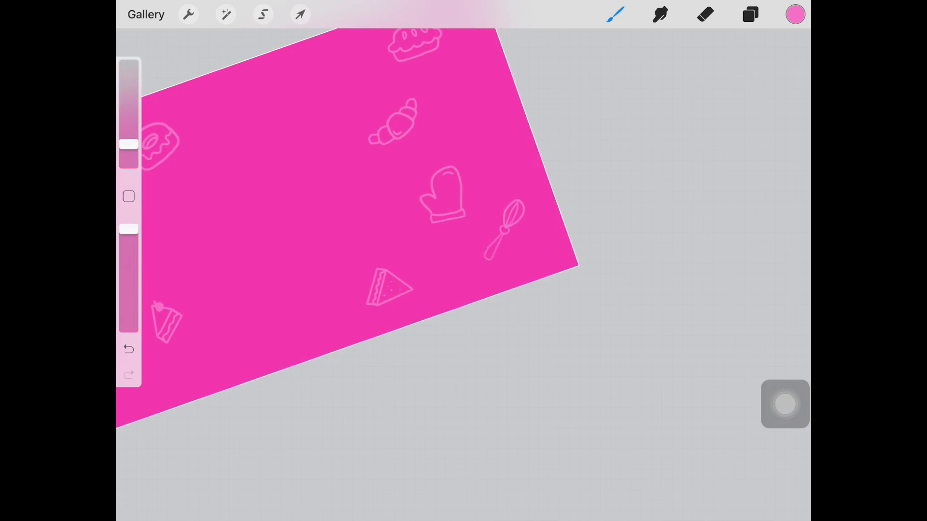
scroll(425, 212, "down", 5)
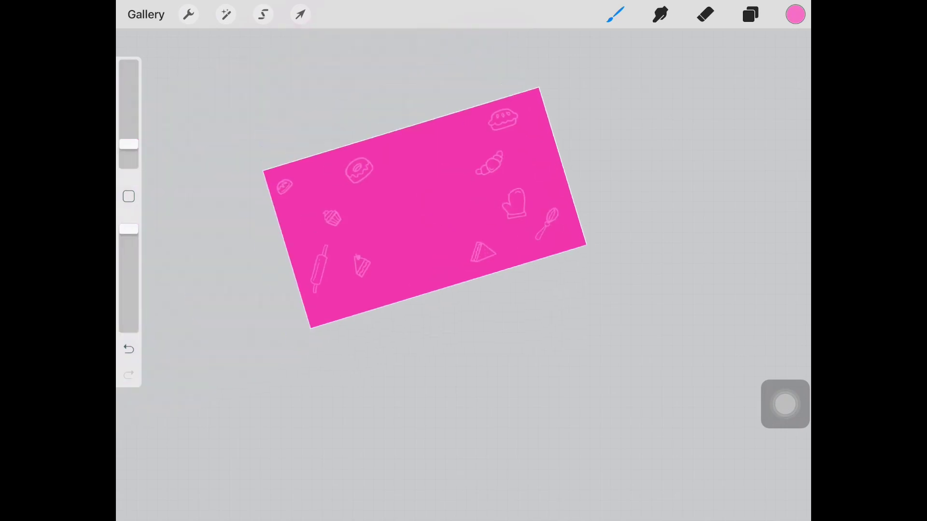
Draw a small cube doodle and erase its stray inner-left and lower-right strokes.
scroll(425, 212, "up", 3)
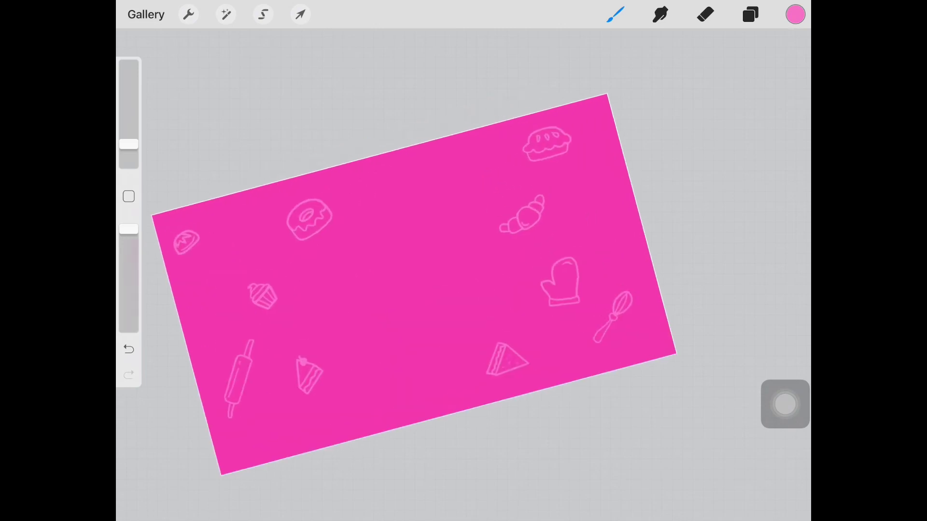
left_click_drag(414, 190, 431, 186)
left_click(705, 14)
scroll(425, 174, "up", 5)
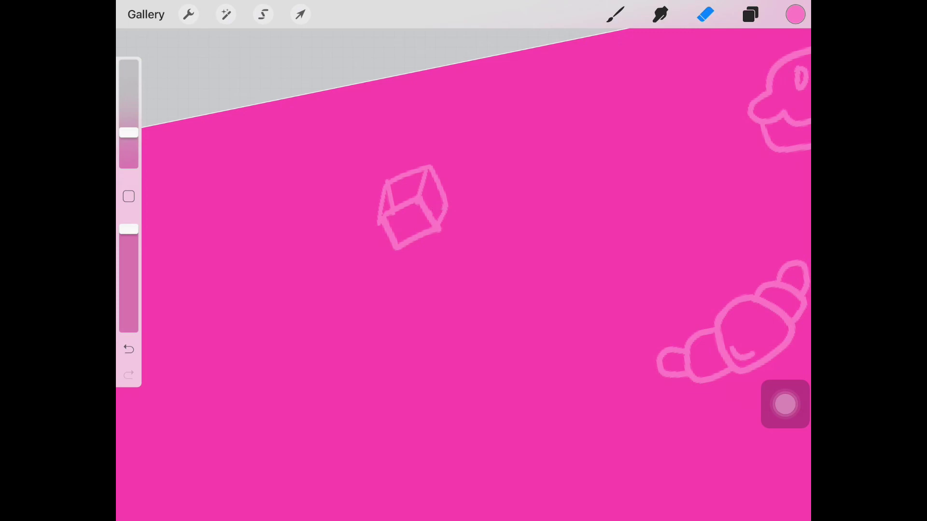
left_click_drag(388, 188, 393, 207)
left_click_drag(426, 242, 383, 267)
scroll(463, 260, "down", 5)
Draw a second cube to the right of the first, undoing misdrawn strokes.
left_click(616, 14)
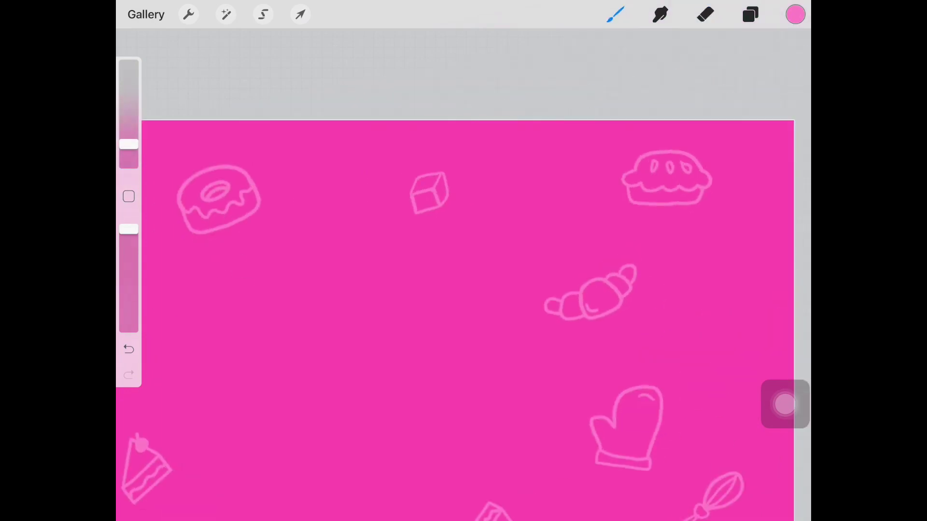
left_click_drag(455, 186, 476, 202)
key("ctrl+z")
key("ctrl+z")
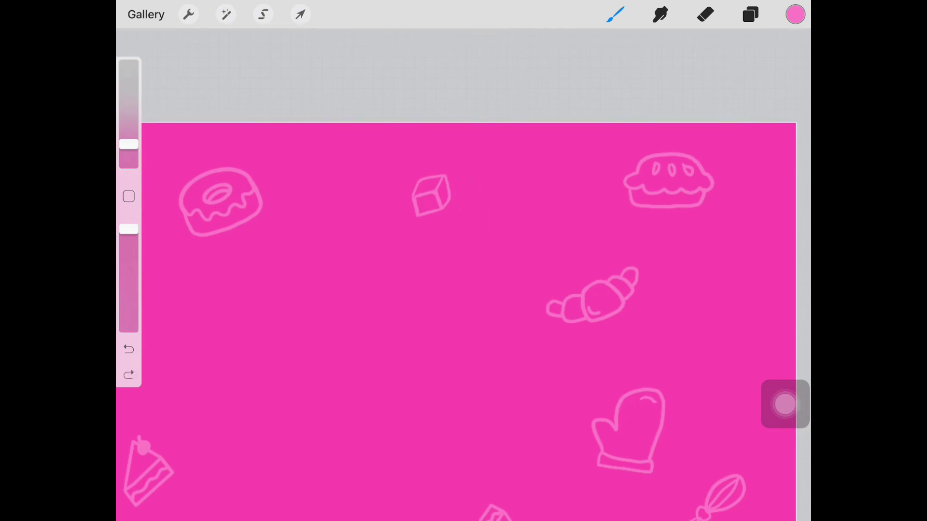
mouse_move(462, 176)
left_mouse_down()
mouse_move(459, 205)
mouse_move(477, 177)
mouse_move(480, 208)
left_mouse_up()
key("ctrl+z")
key("ctrl+z")
key("ctrl+z")
key("ctrl+z")
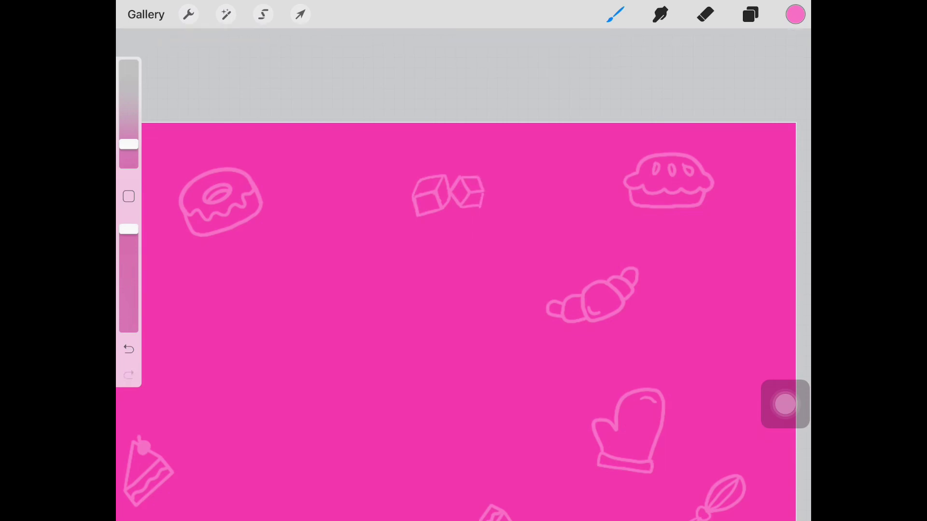
key("e")
key("b")
scroll(511, 155, "up", 5)
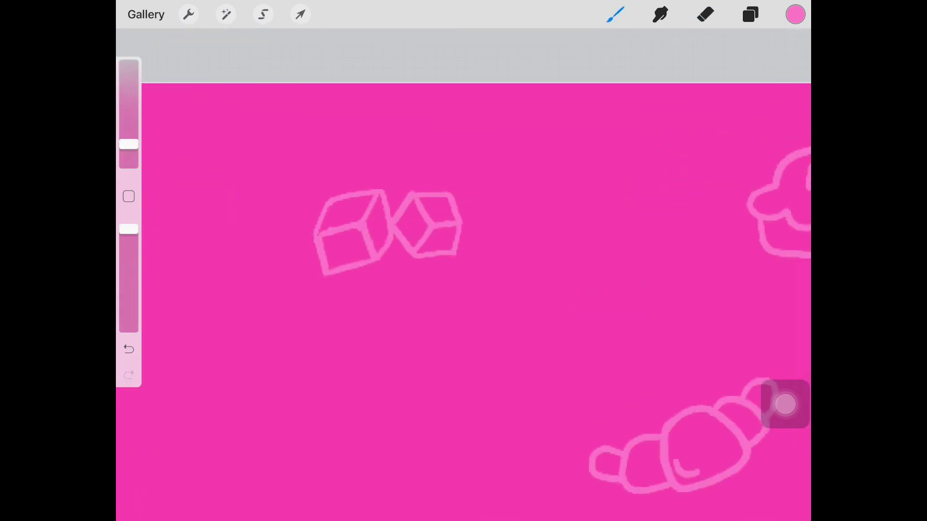
scroll(497, 232, "down", 7)
scroll(497, 232, "down", 3)
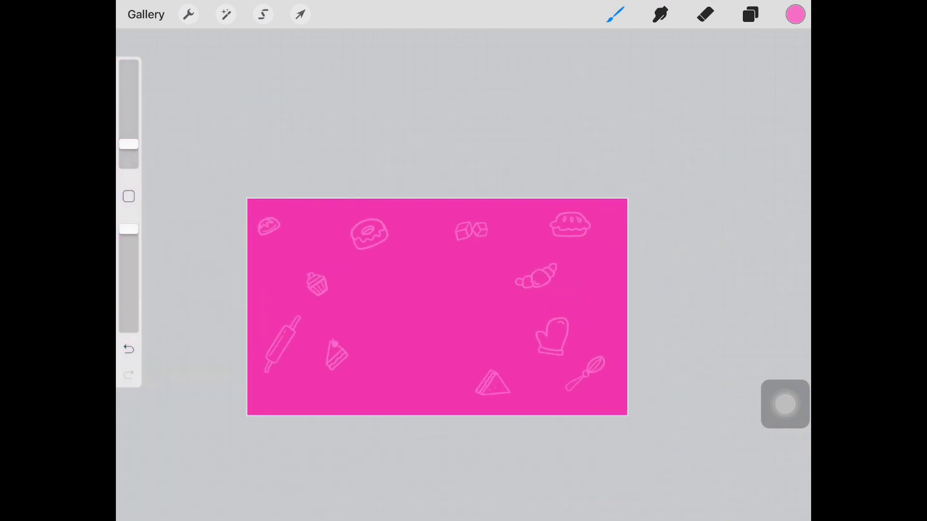
Make Layer 1's blue logo visible, then straighten and recentre the card view.
left_click(751, 15)
left_click(781, 105)
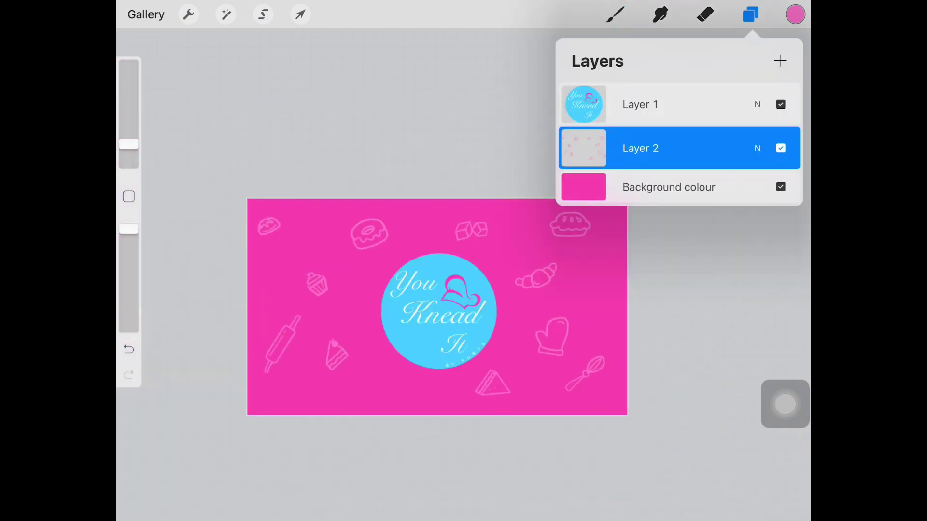
key("l")
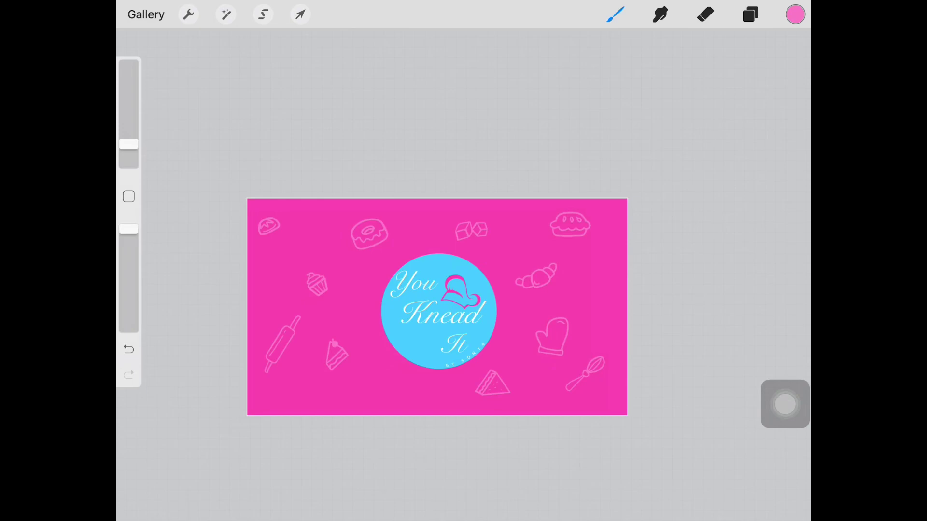
left_click_drag(439, 311, 414, 193)
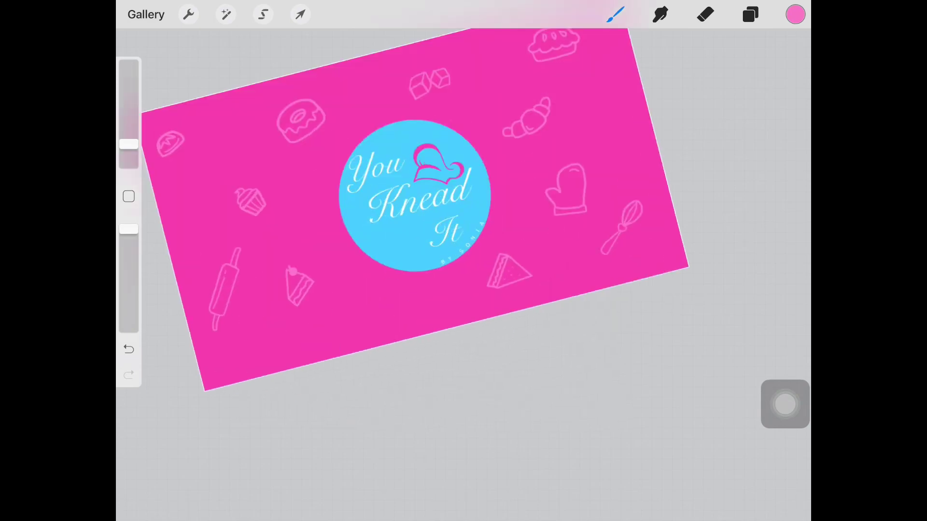
scroll(477, 145, "up", 5)
left_click_drag(476, 125, 347, 177)
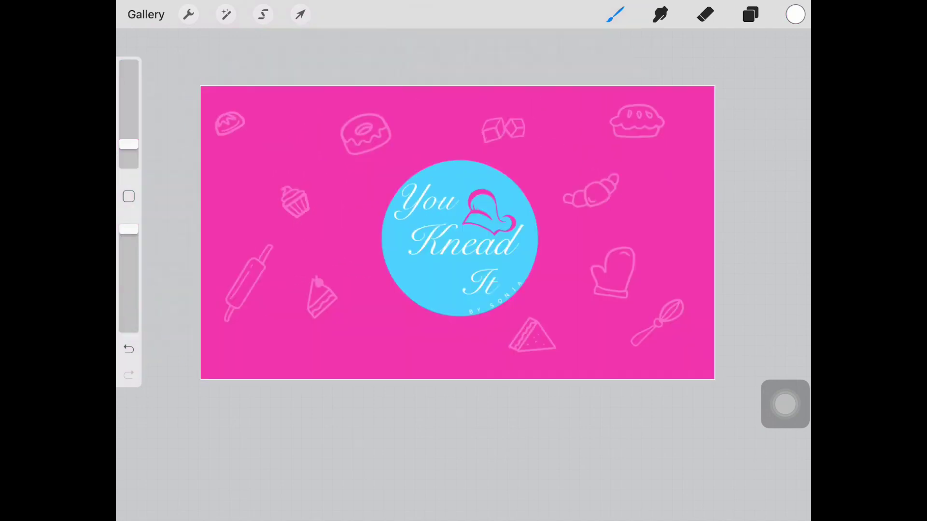
Add a text box with the business's Instagram handle and move it to the bottom-left.
left_click(188, 14)
left_click(193, 204)
type("@youkne")
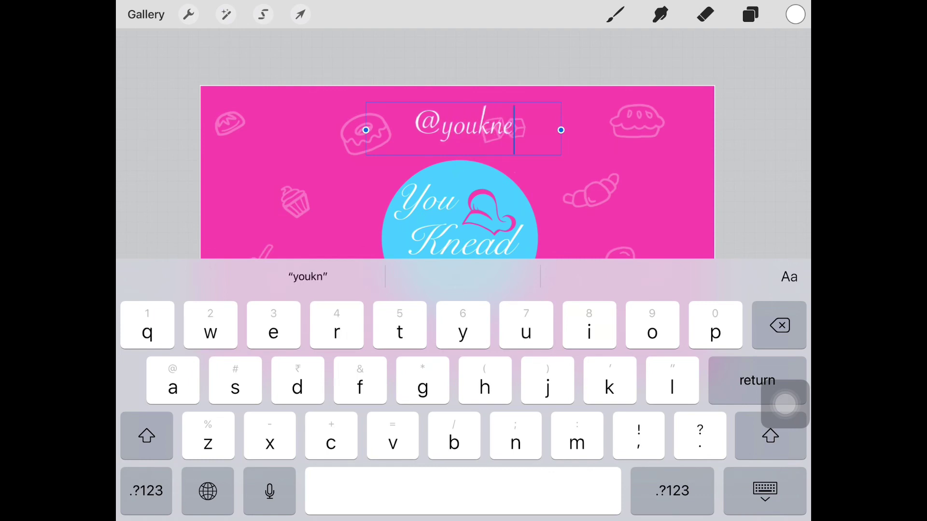
type("adit_bys")
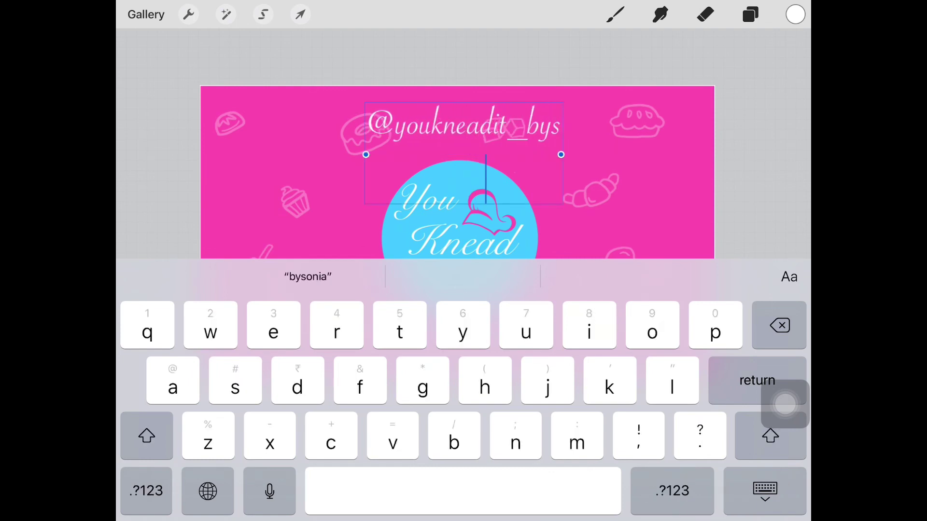
type("onia")
left_click(765, 491)
left_click_drag(502, 121, 341, 360)
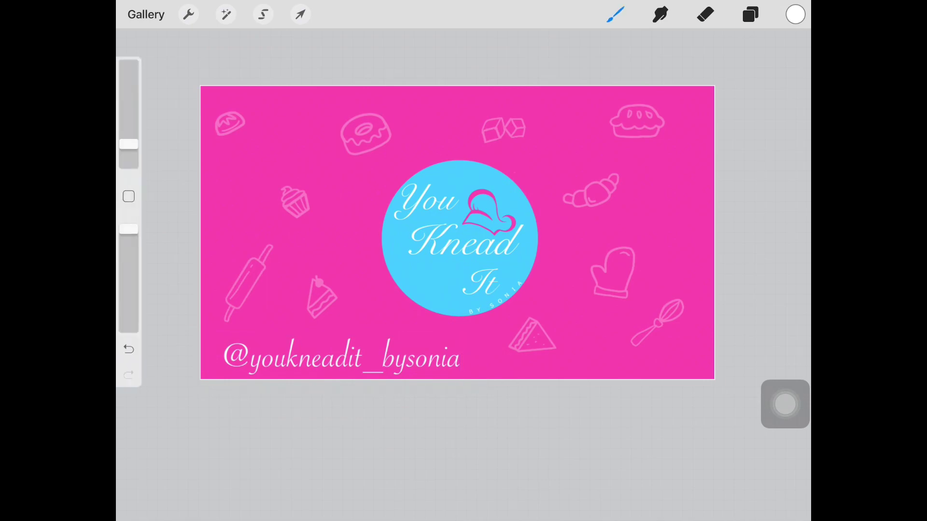
Review the handle's script text style, then nudge it slightly left and confirm.
double_click(338, 357)
left_click(788, 459)
left_click_drag(440, 314, 451, 313)
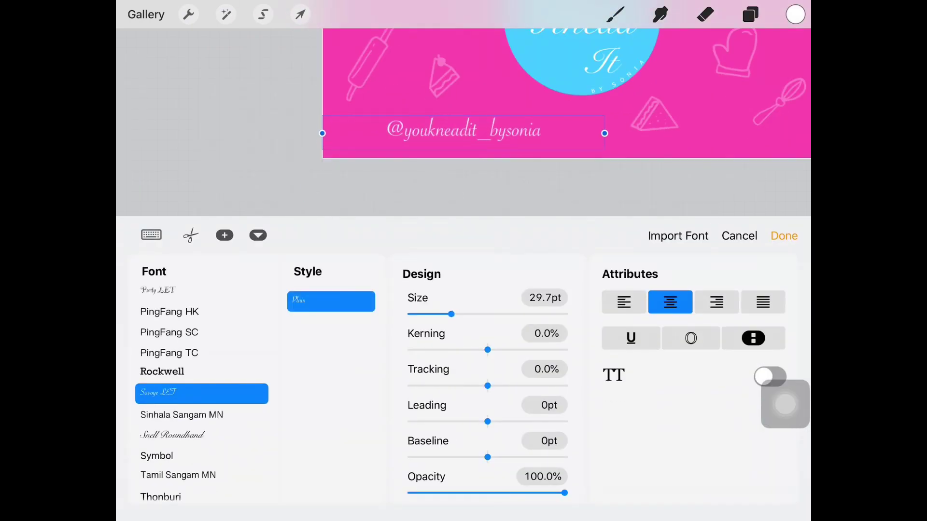
left_click(151, 235)
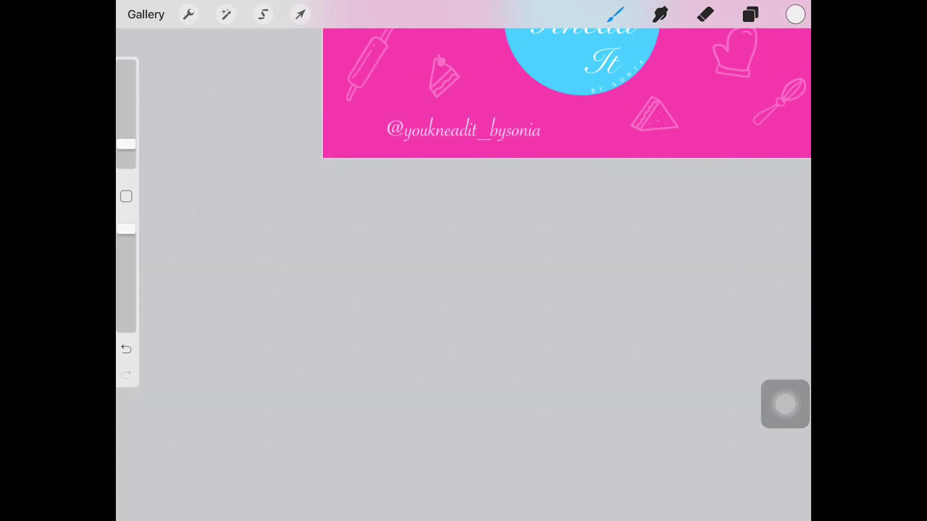
left_click_drag(463, 133, 426, 137)
left_click(789, 275)
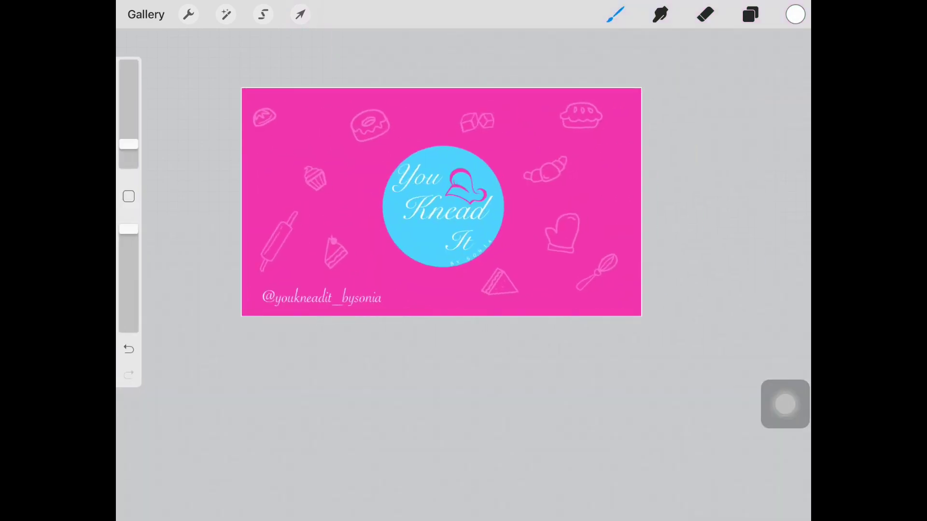
Lasso the whisk on Layer 2 and move it to the card's upper left.
left_click(263, 14)
left_click_drag(613, 242, 572, 280)
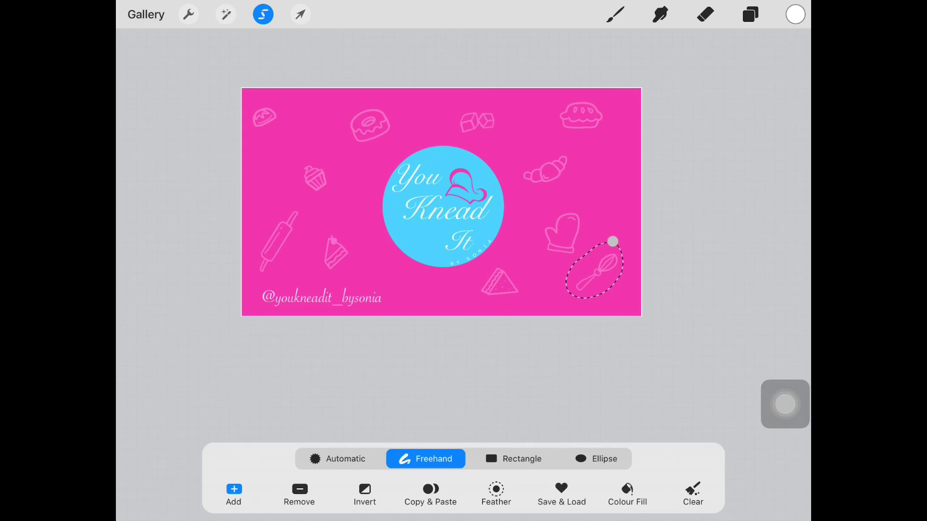
left_click(613, 242)
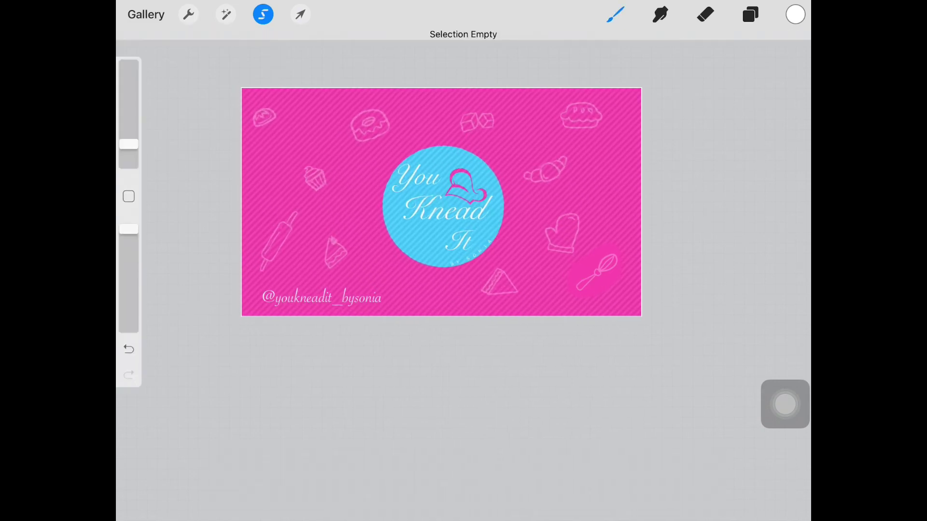
left_click(751, 14)
left_click(640, 192)
left_click(751, 15)
left_click(300, 14)
mouse_move(596, 272)
left_mouse_down()
mouse_move(416, 160)
mouse_move(274, 185)
mouse_move(269, 165)
mouse_move(280, 159)
mouse_move(309, 198)
mouse_move(336, 184)
mouse_move(364, 207)
mouse_move(352, 190)
left_mouse_up()
left_click(301, 14)
Reposition the cupcake and move the oven mitt to the right.
left_click(263, 14)
left_click(300, 14)
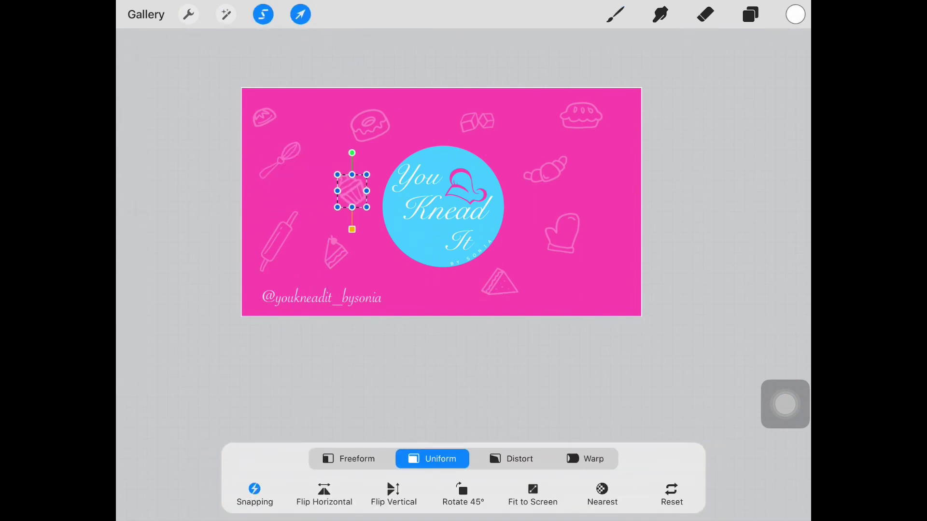
left_click(300, 14)
left_click(263, 14)
left_click(300, 14)
mouse_move(531, 227)
left_mouse_down()
mouse_move(596, 225)
mouse_move(611, 242)
mouse_move(613, 215)
left_mouse_up()
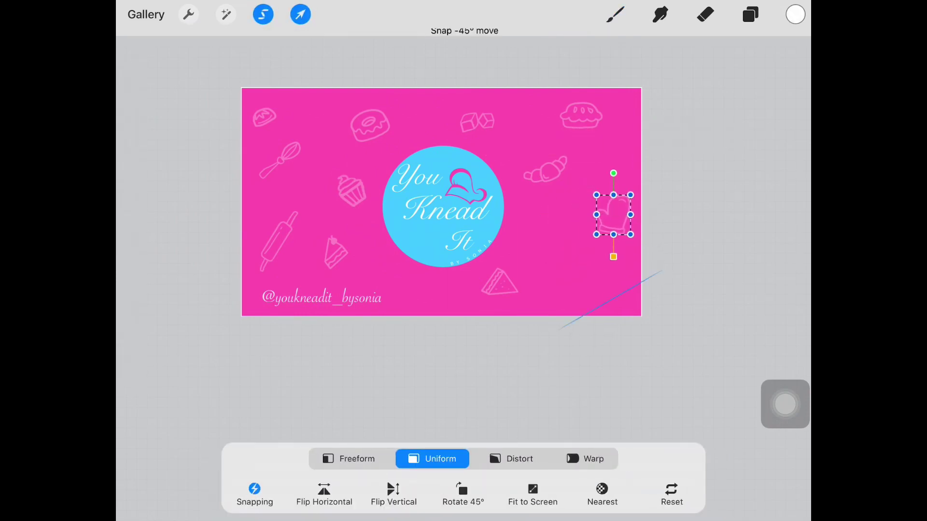
left_click(301, 14)
Lasso the triangle cake slice and nudge it slightly right.
left_click(263, 14)
mouse_move(475, 269)
left_mouse_down()
mouse_move(482, 294)
mouse_move(533, 241)
left_mouse_up()
left_click(300, 14)
left_click(263, 14)
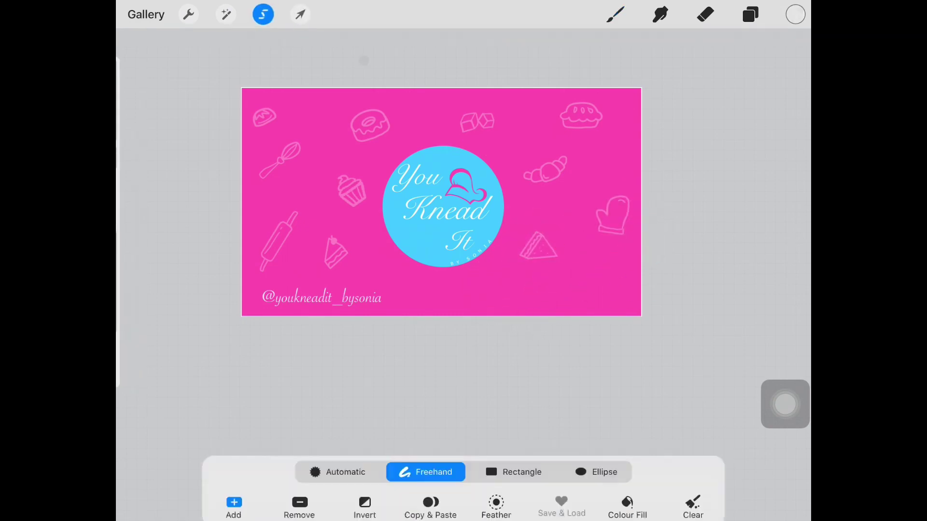
mouse_move(338, 222)
left_mouse_down()
mouse_move(360, 259)
mouse_move(378, 263)
left_mouse_up()
left_click(300, 14)
left_click(300, 14)
Move the cupcake down and to the left, undoing a stray white loop.
left_click(263, 14)
left_click_drag(355, 165, 352, 162)
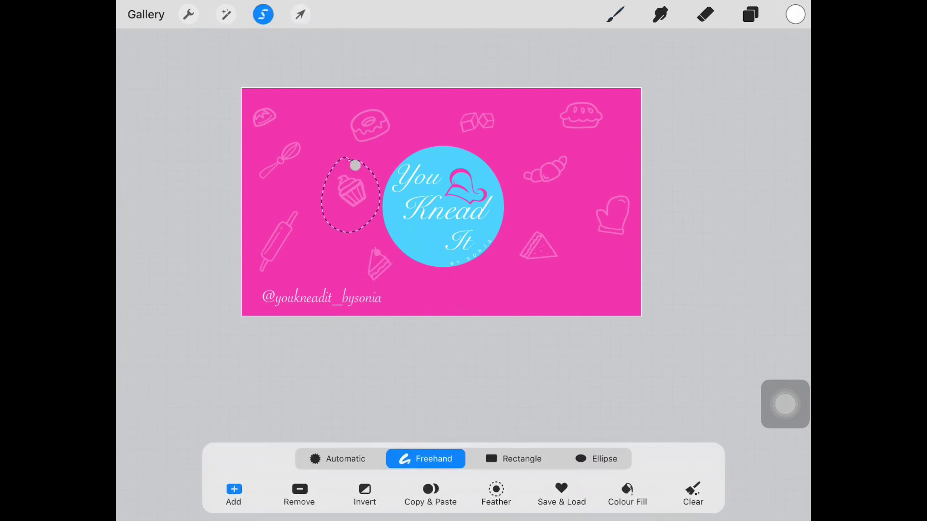
left_click(301, 14)
left_click_drag(352, 193, 338, 215)
left_click(615, 14)
left_click_drag(268, 143, 254, 174)
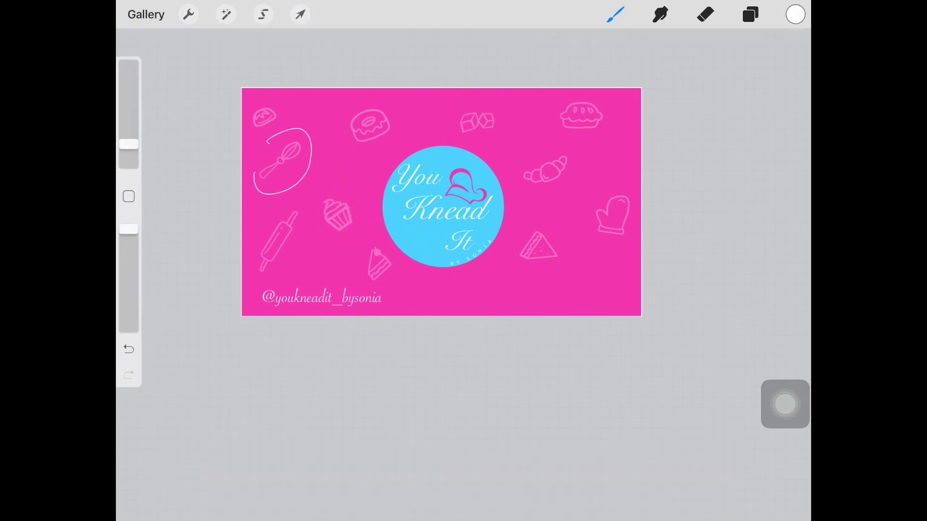
left_click(129, 348)
Reposition the donut and nudge the whisk into its final spot near it.
left_click(263, 14)
mouse_move(270, 140)
left_mouse_down()
mouse_move(260, 154)
mouse_move(295, 157)
left_mouse_up()
left_click(300, 14)
left_click(300, 14)
left_click(263, 14)
left_click_drag(338, 114, 389, 143)
left_click(300, 14)
left_click(615, 14)
left_click(263, 14)
left_click_drag(275, 148, 274, 151)
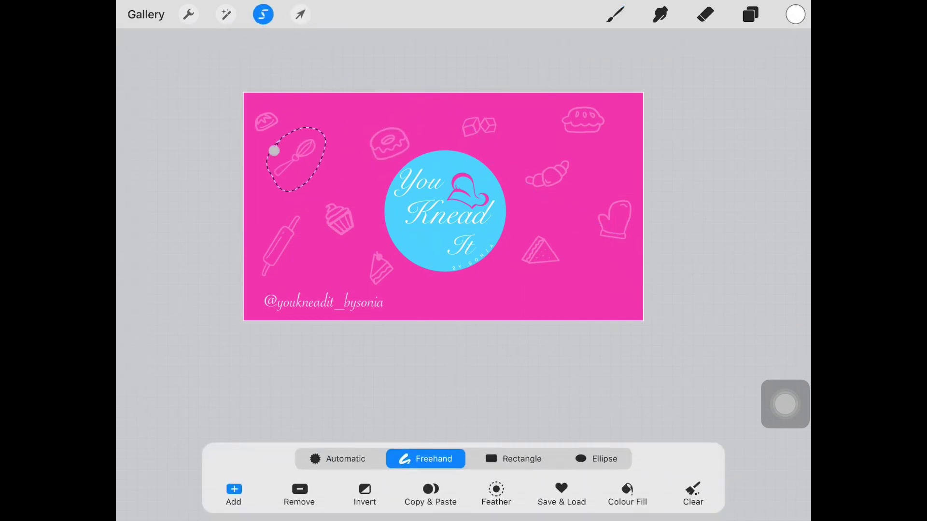
left_click(300, 14)
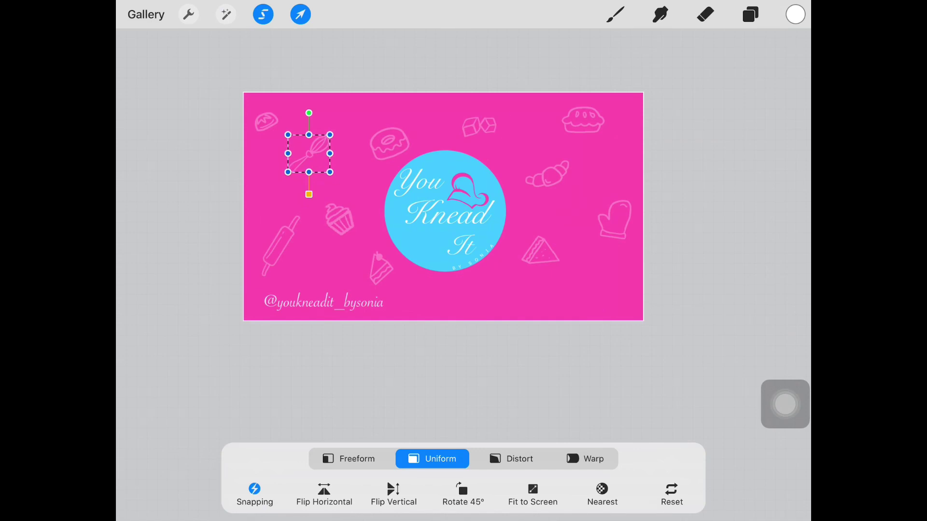
left_click(615, 14)
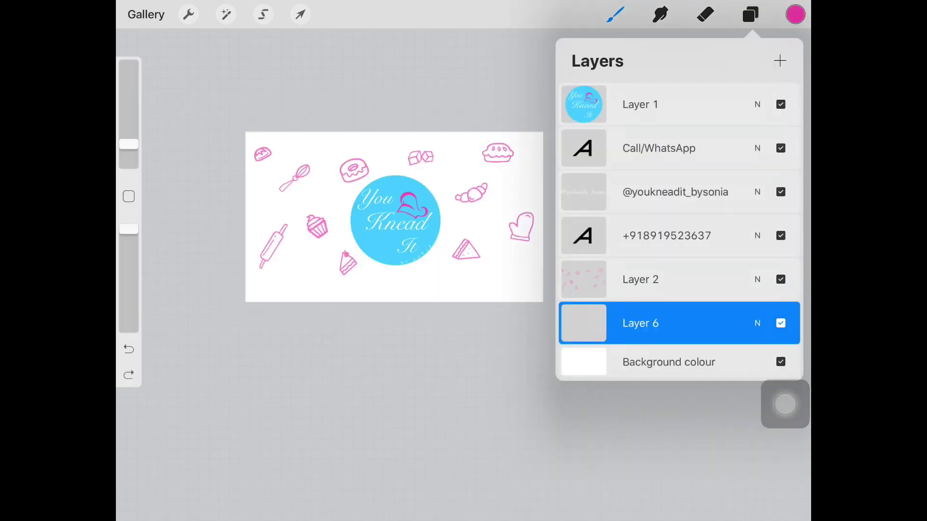
Hide the phone-number layer, draw a line across the middle, and fill below it pink.
left_click(781, 236)
left_click(750, 14)
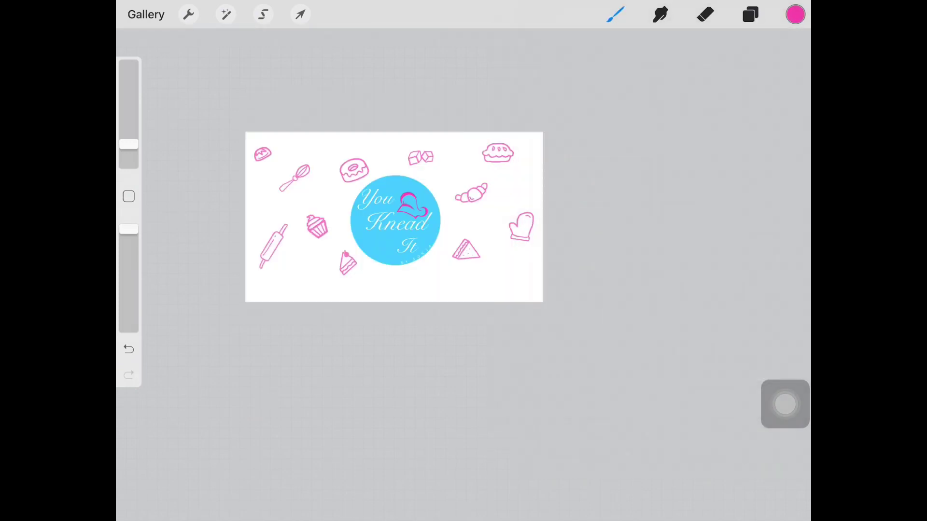
left_click_drag(247, 223, 543, 224)
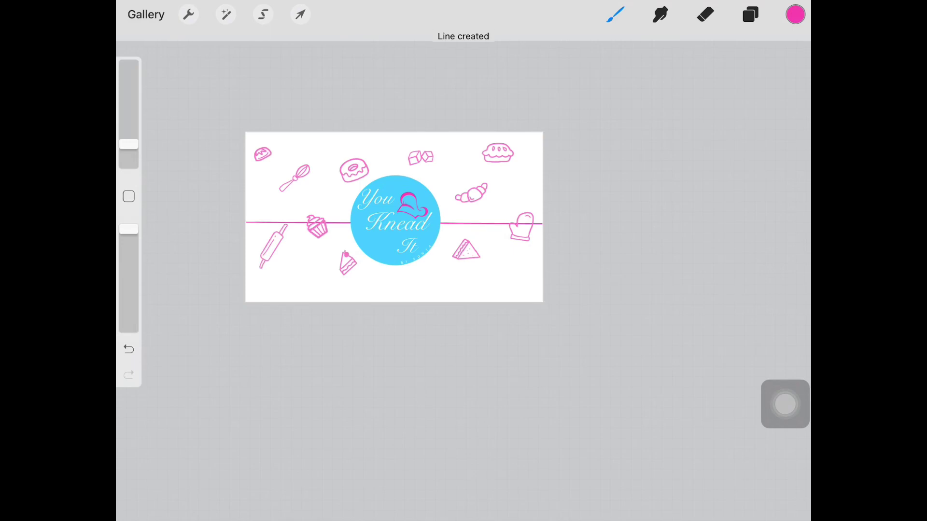
left_click_drag(795, 15, 513, 251)
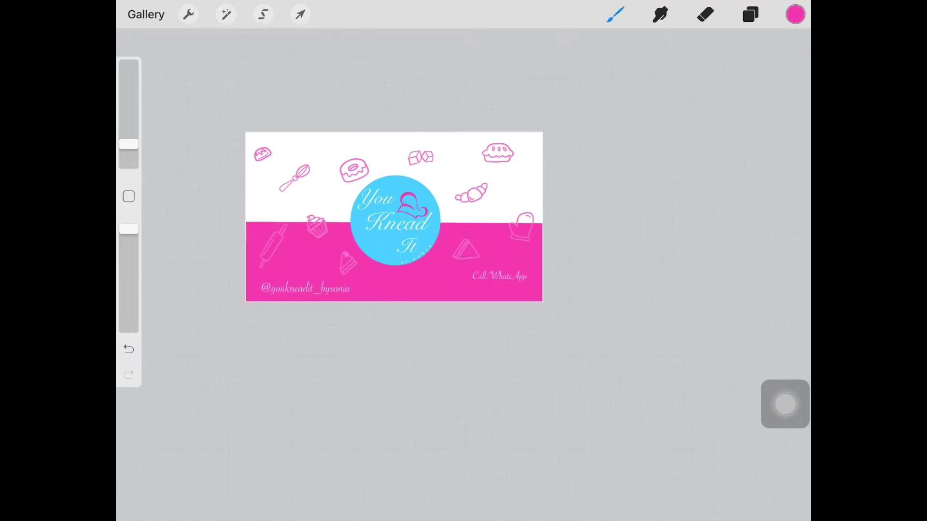